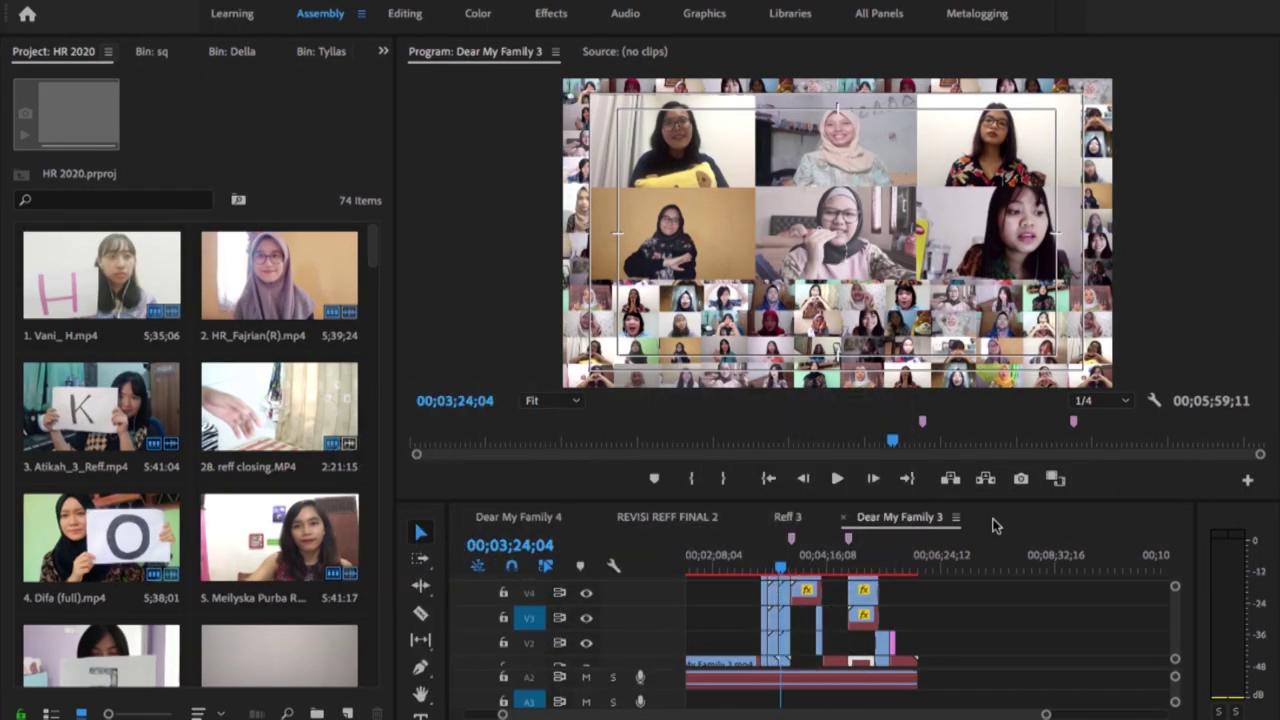
Step: Create a Digital SLR 'DSLR 1080p30' sequence named 'Multi Camera - Collabs Video'
{"action": "left_click", "coordinate": [994, 524]}
{"action": "key", "text": "ctrl+n"}
{"action": "left_click", "coordinate": [320, 343]}
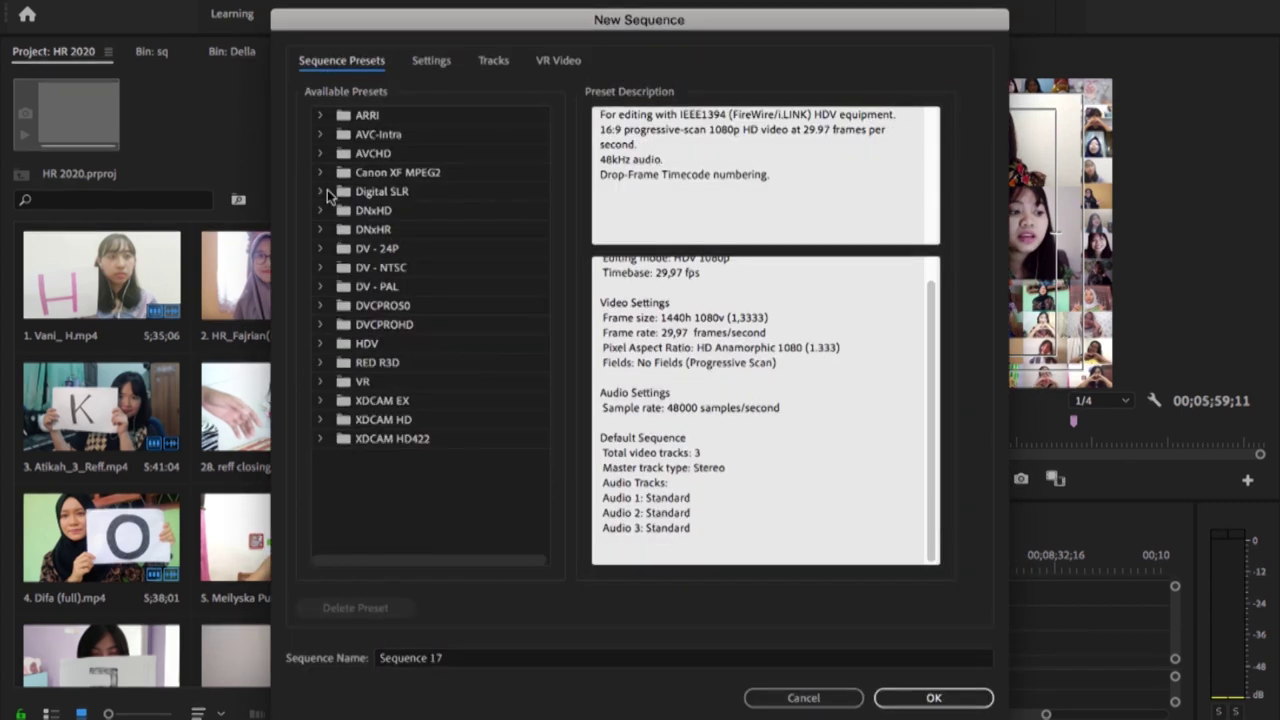
{"action": "left_click", "coordinate": [321, 191]}
{"action": "left_click", "coordinate": [345, 210]}
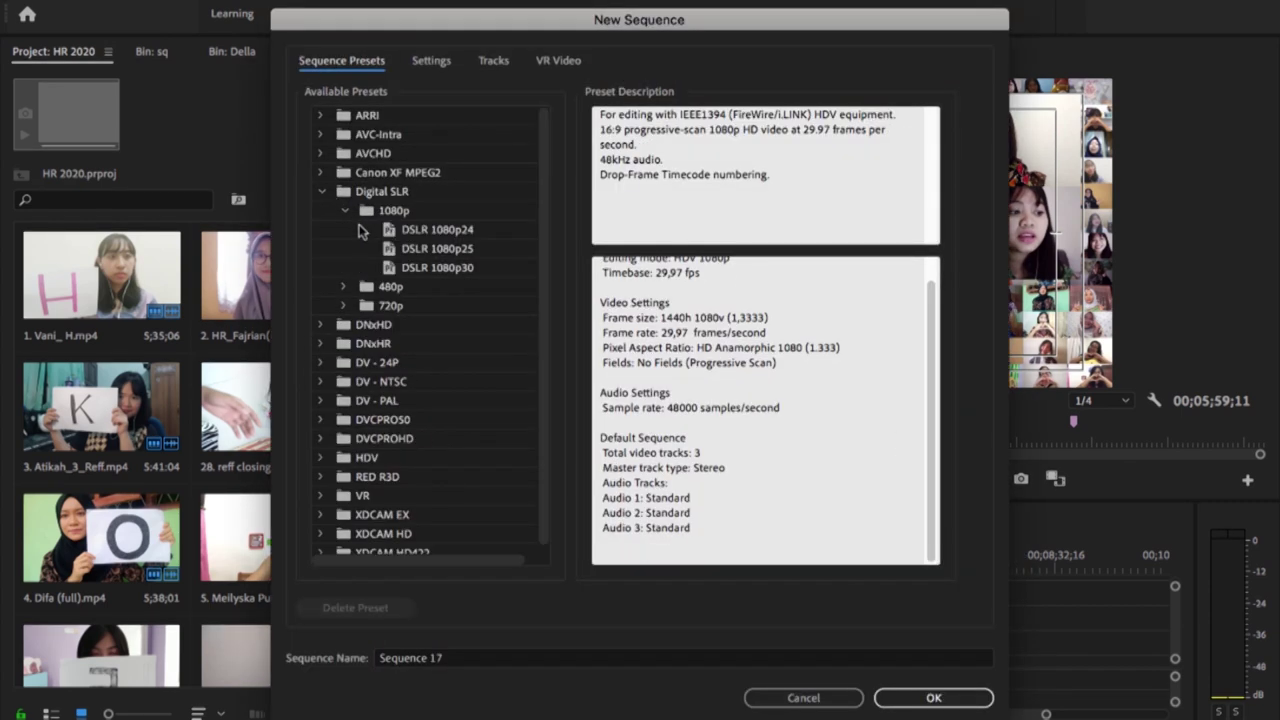
{"action": "left_click", "coordinate": [435, 268]}
{"action": "left_click", "coordinate": [574, 658]}
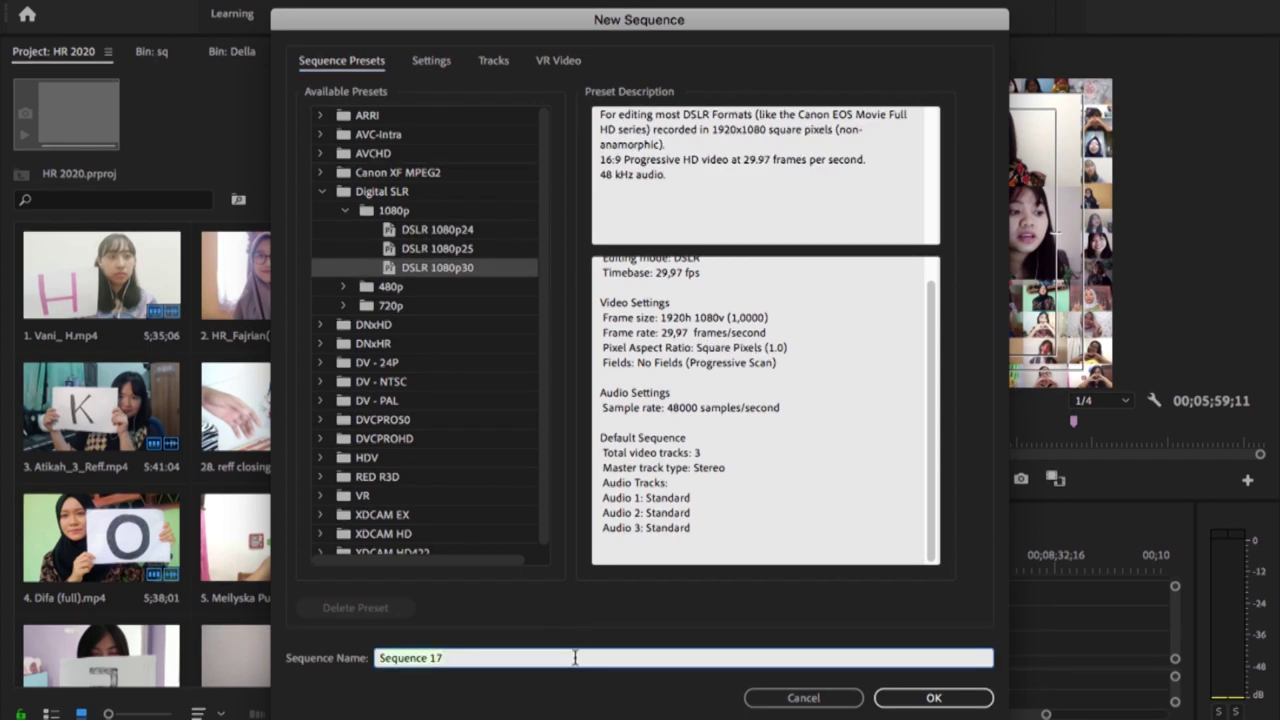
{"action": "type", "text": "Multi C"}
{"action": "type", "text": "a"}
{"action": "type", "text": "i Camera "}
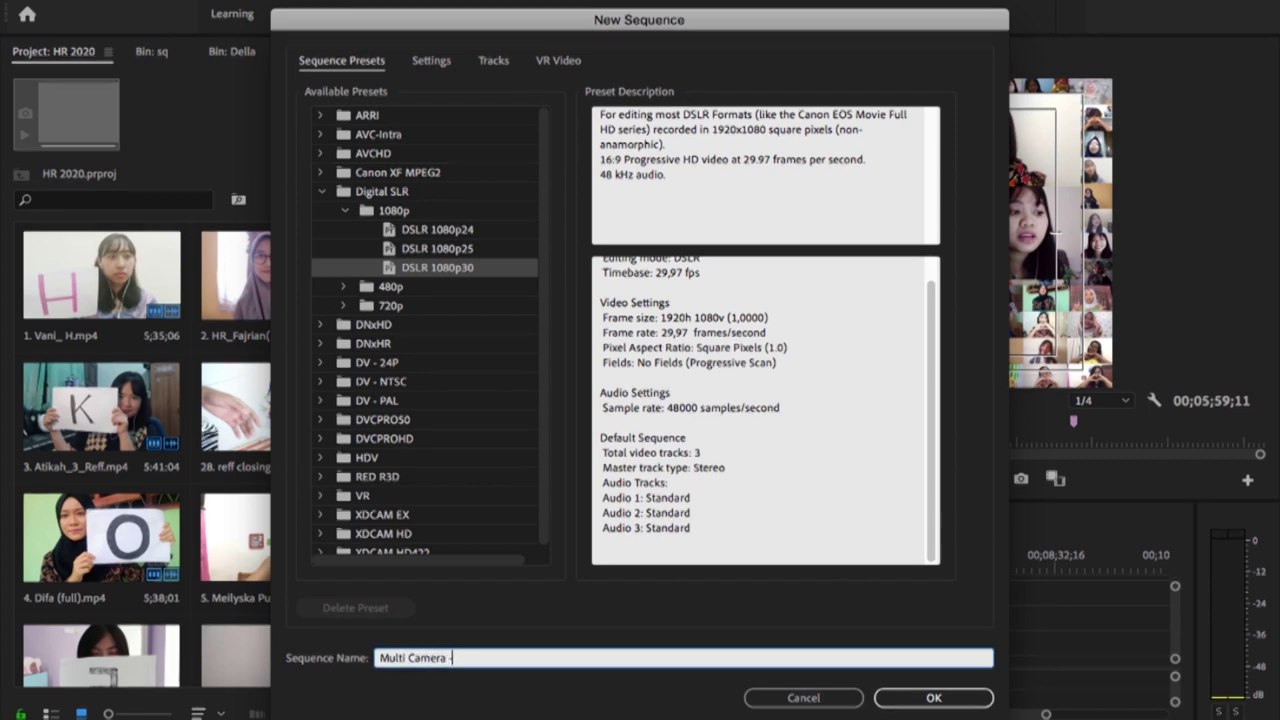
{"action": "type", "text": " Colla"}
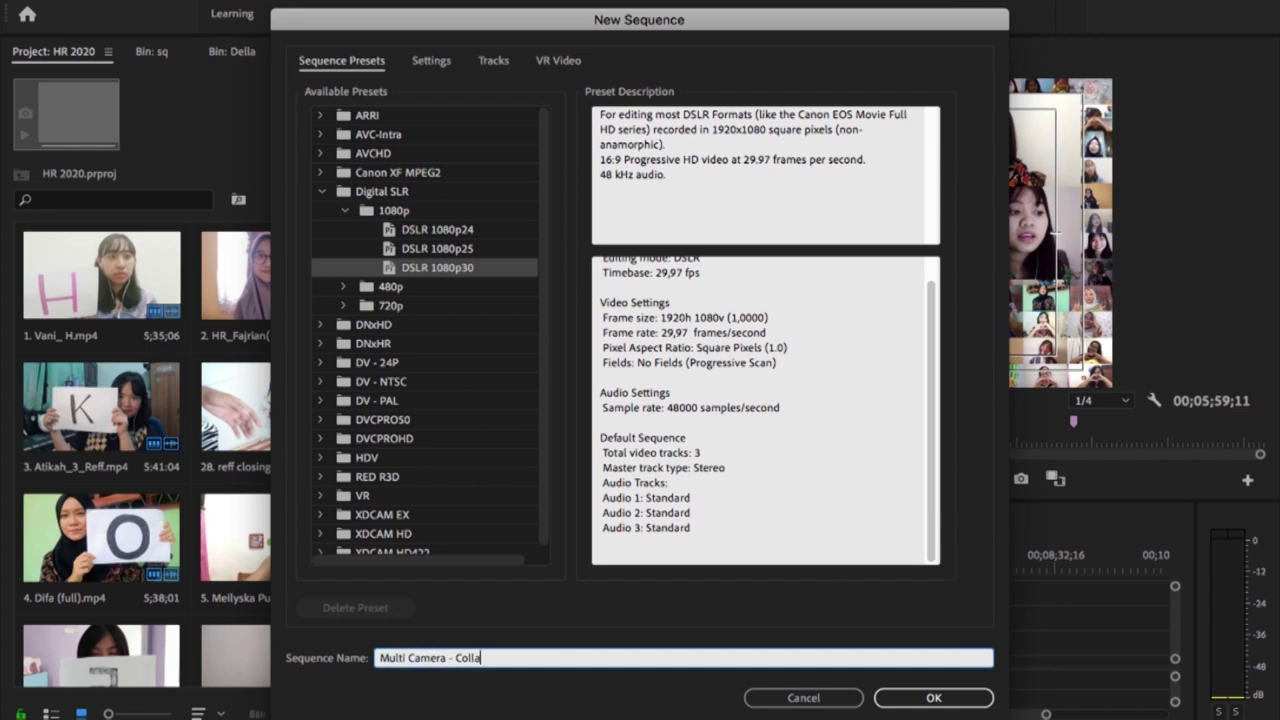
{"action": "type", "text": "ideo"}
{"action": "key", "text": "Return"}
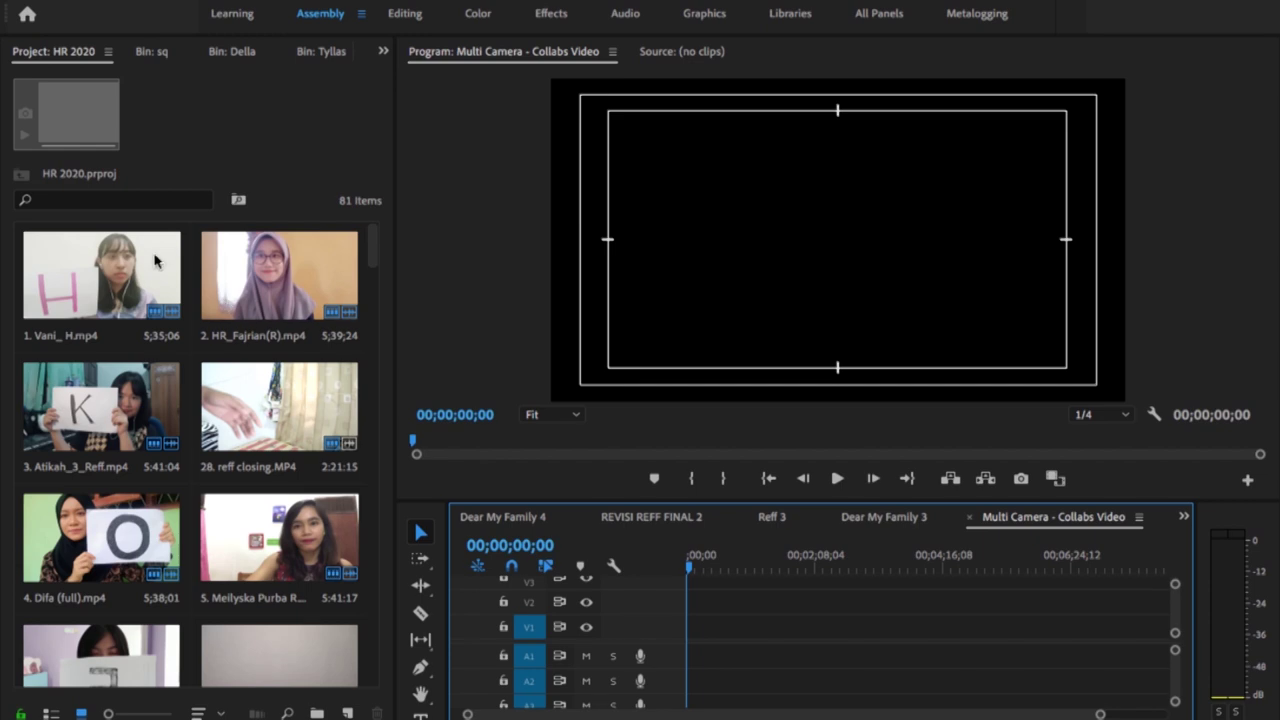
{"action": "left_click_drag", "start_coordinate": [370, 241], "coordinate": [380, 260]}
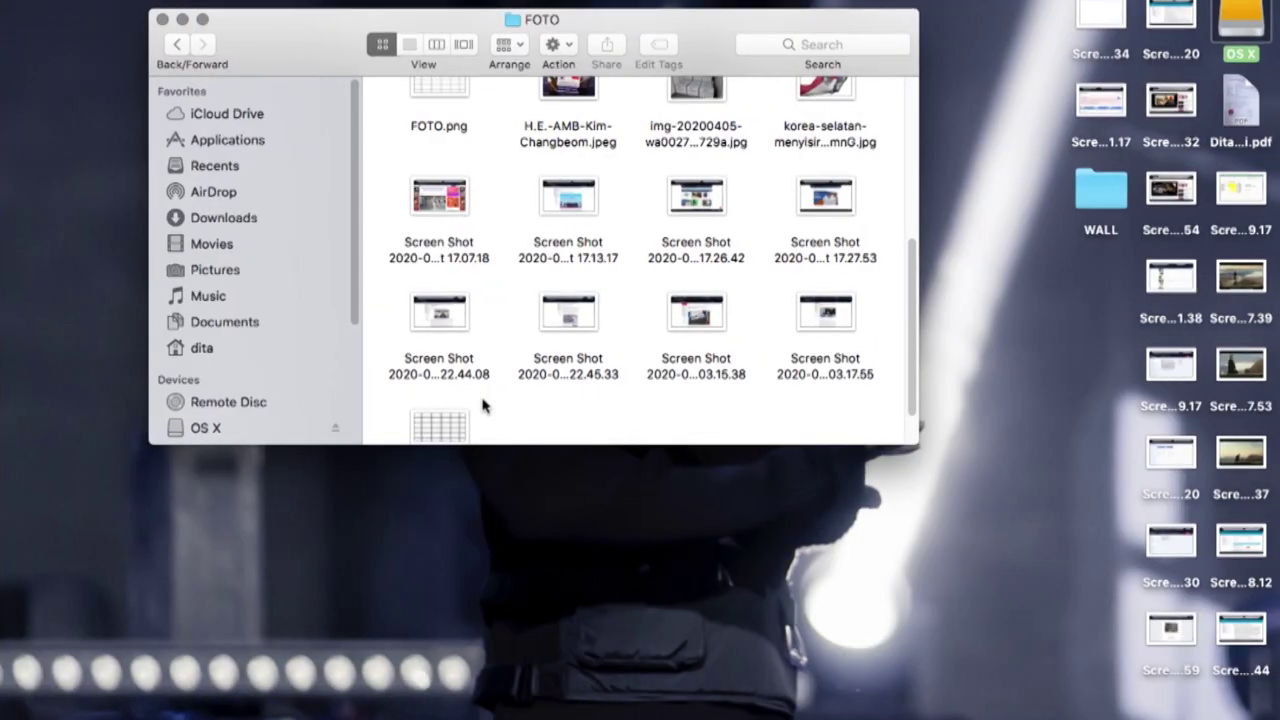
Step: Preview the FOTO.png grid image in Quick Look, then drag it into the sequence
{"action": "scroll", "coordinate": [489, 207], "scroll_direction": "up", "scroll_amount": 3}
{"action": "left_click", "coordinate": [449, 168]}
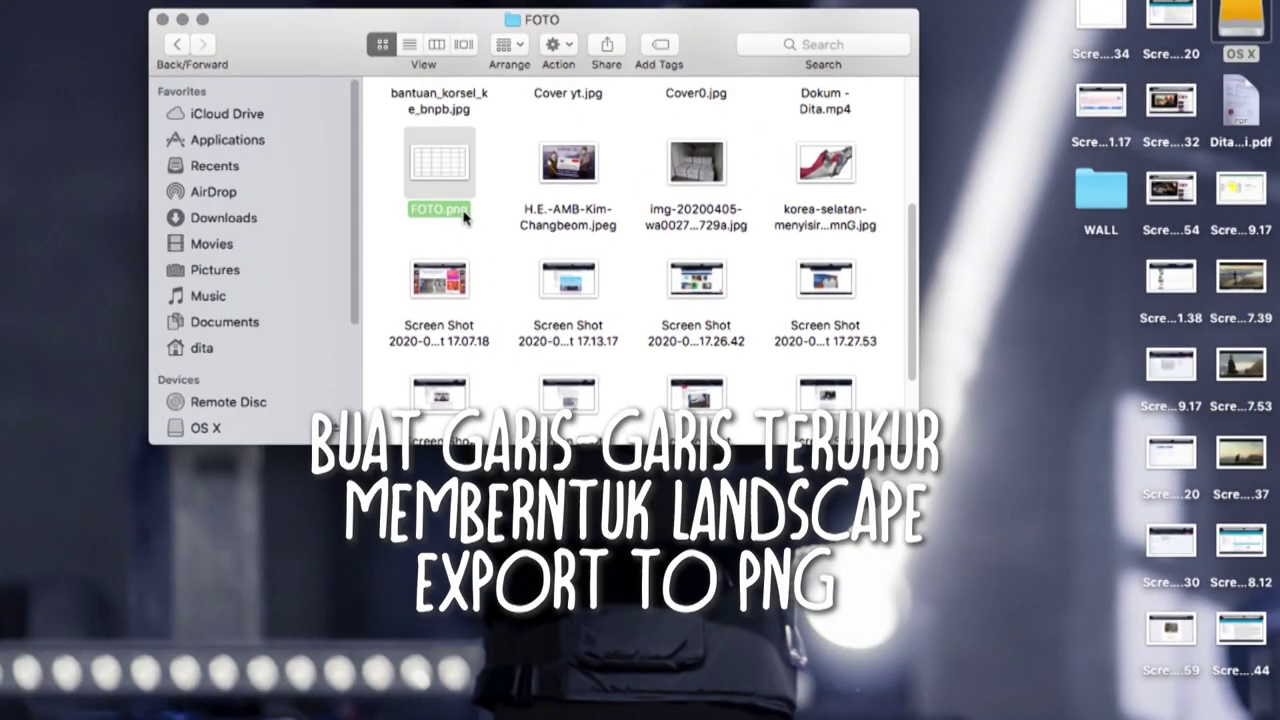
{"action": "key", "text": "space"}
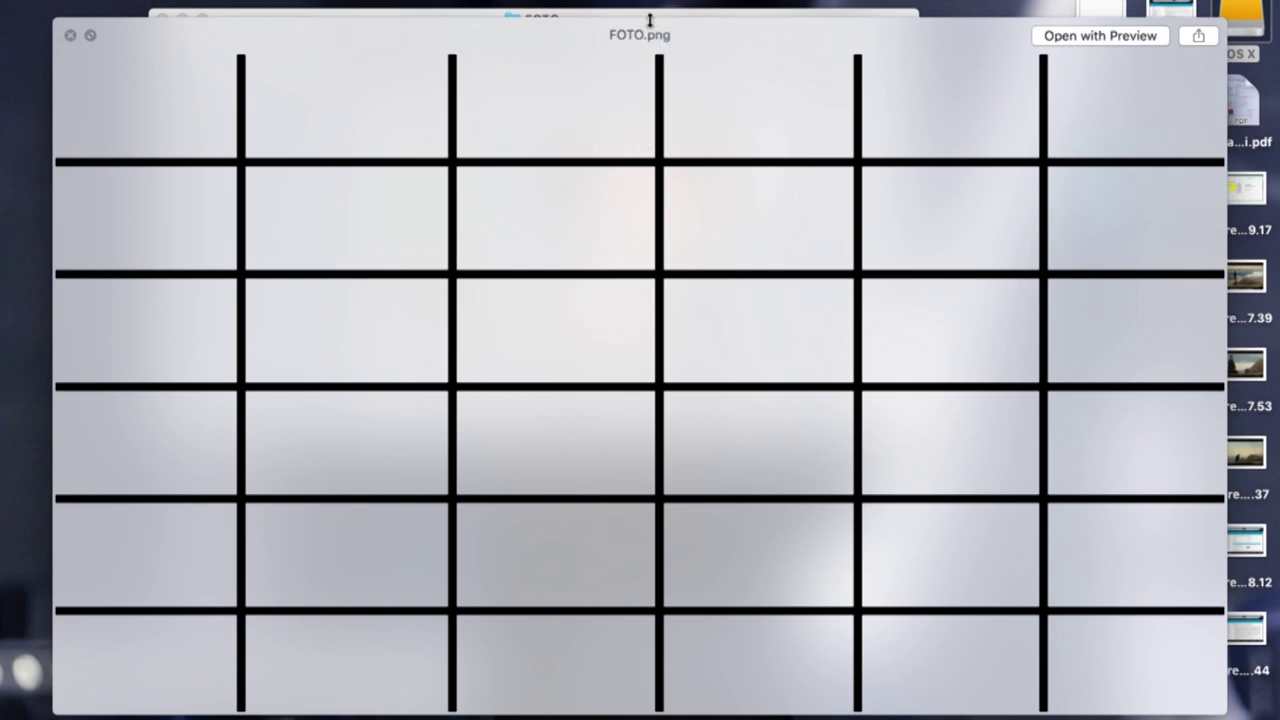
{"action": "left_click", "coordinate": [70, 36]}
{"action": "mouse_move", "coordinate": [440, 172]}
{"action": "left_mouse_down"}
{"action": "mouse_move", "coordinate": [475, 530]}
{"action": "mouse_move", "coordinate": [800, 638]}
{"action": "left_mouse_up"}
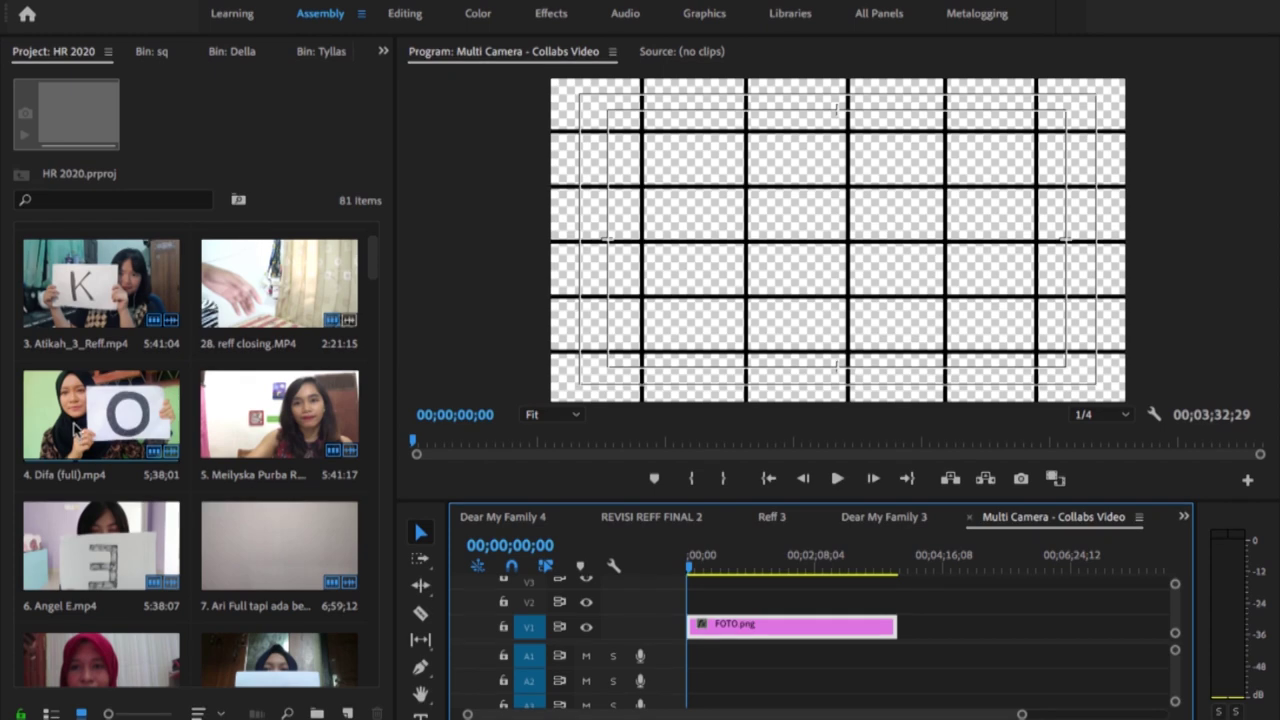
Step: Add Difa (full).mp4 to V1 and move the FOTO.png grid onto a higher track above it
{"action": "left_click_drag", "start_coordinate": [75, 425], "coordinate": [705, 598]}
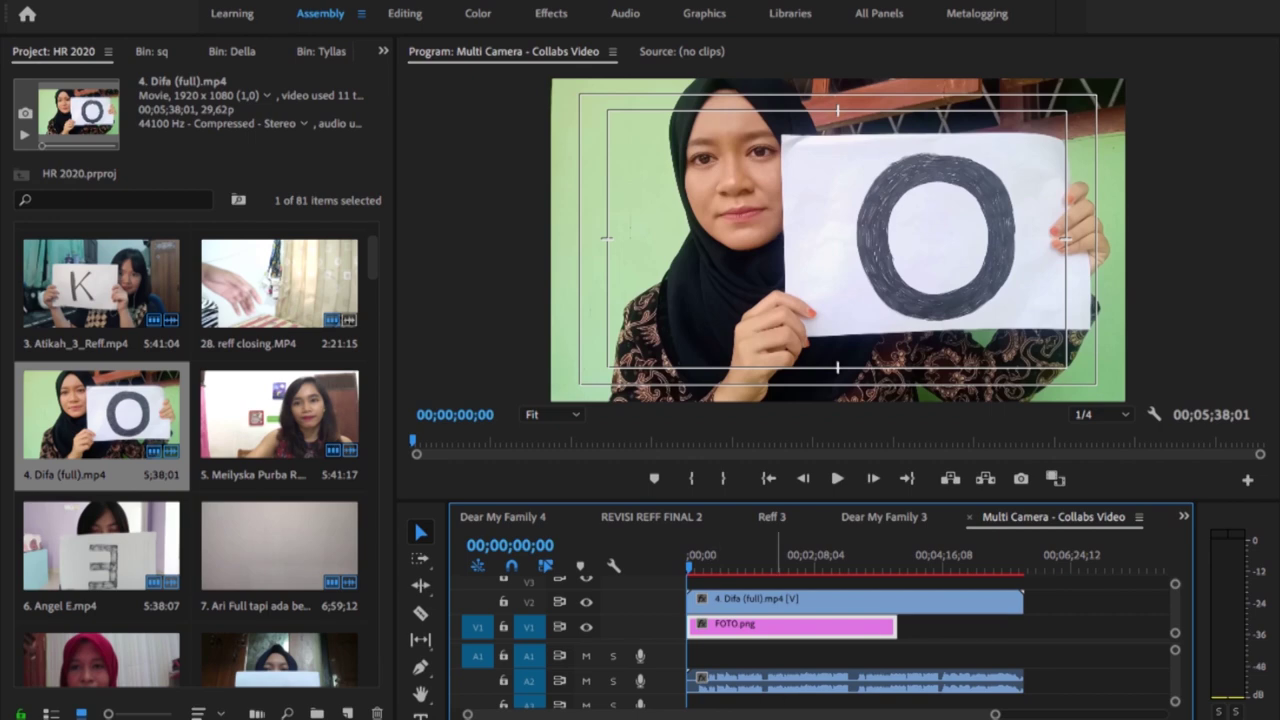
{"action": "key", "text": "minus"}
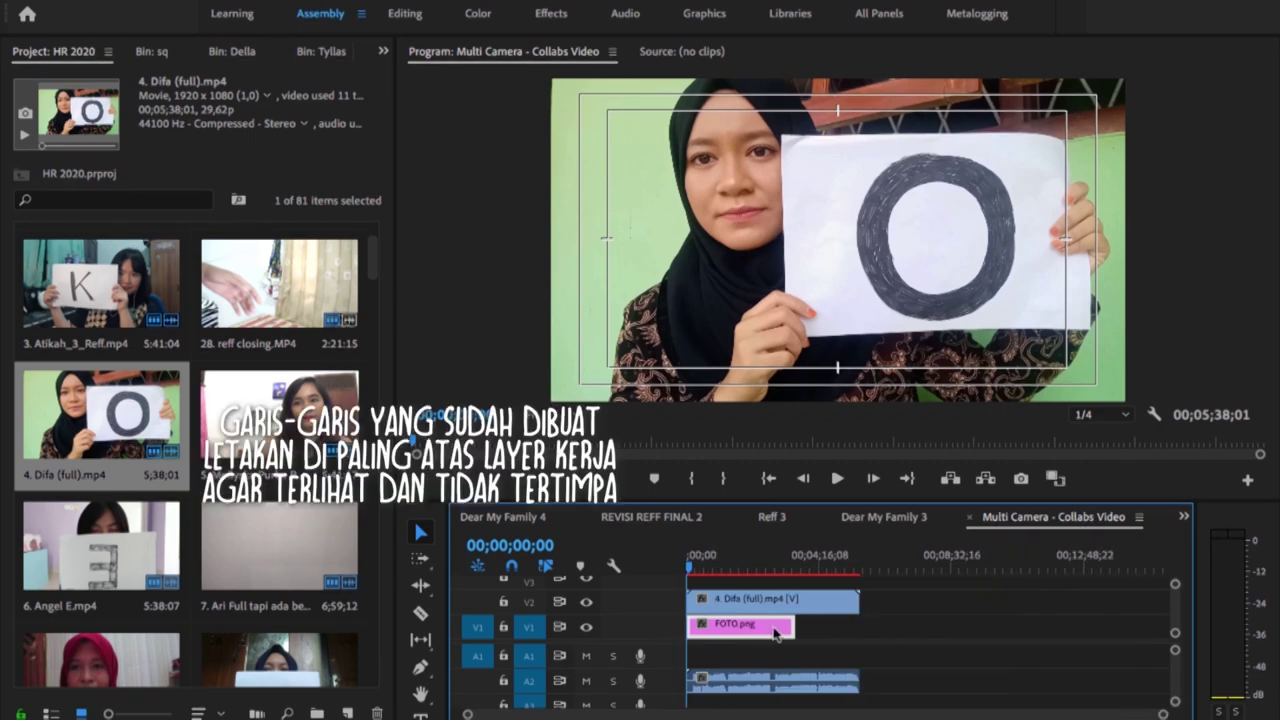
{"action": "left_click_drag", "start_coordinate": [776, 632], "coordinate": [740, 582]}
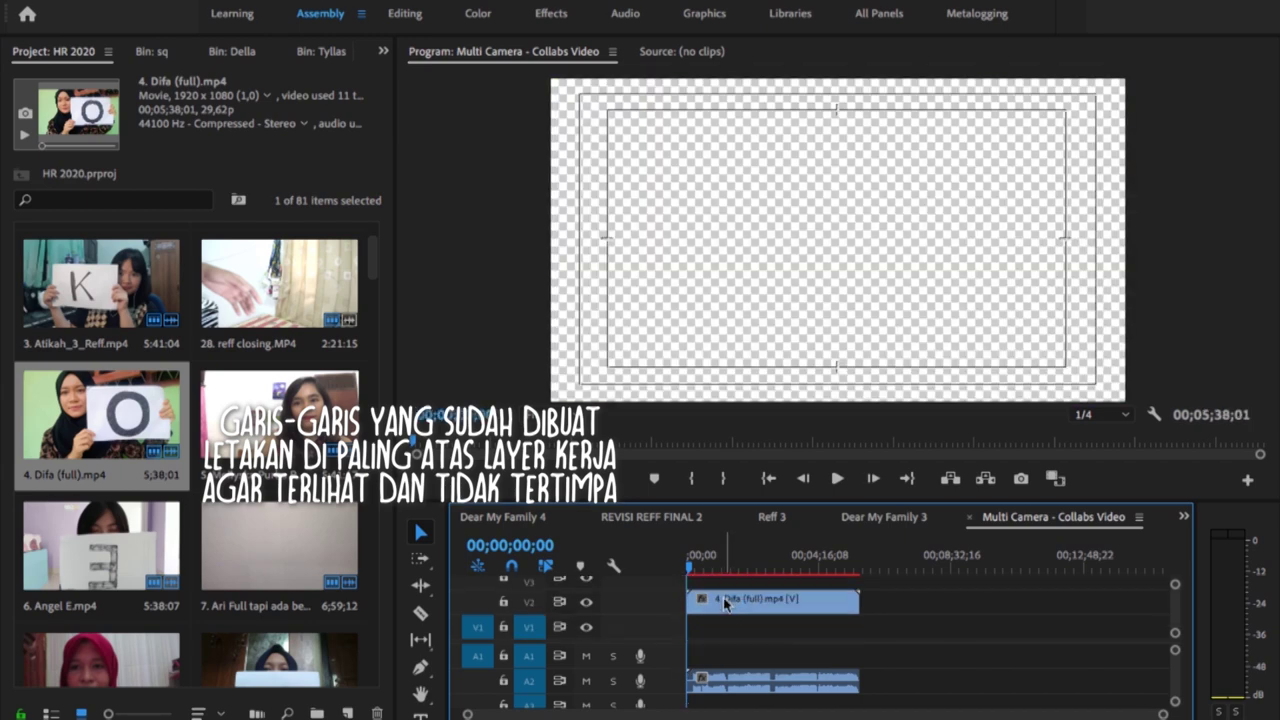
{"action": "left_click_drag", "start_coordinate": [725, 627], "coordinate": [727, 610]}
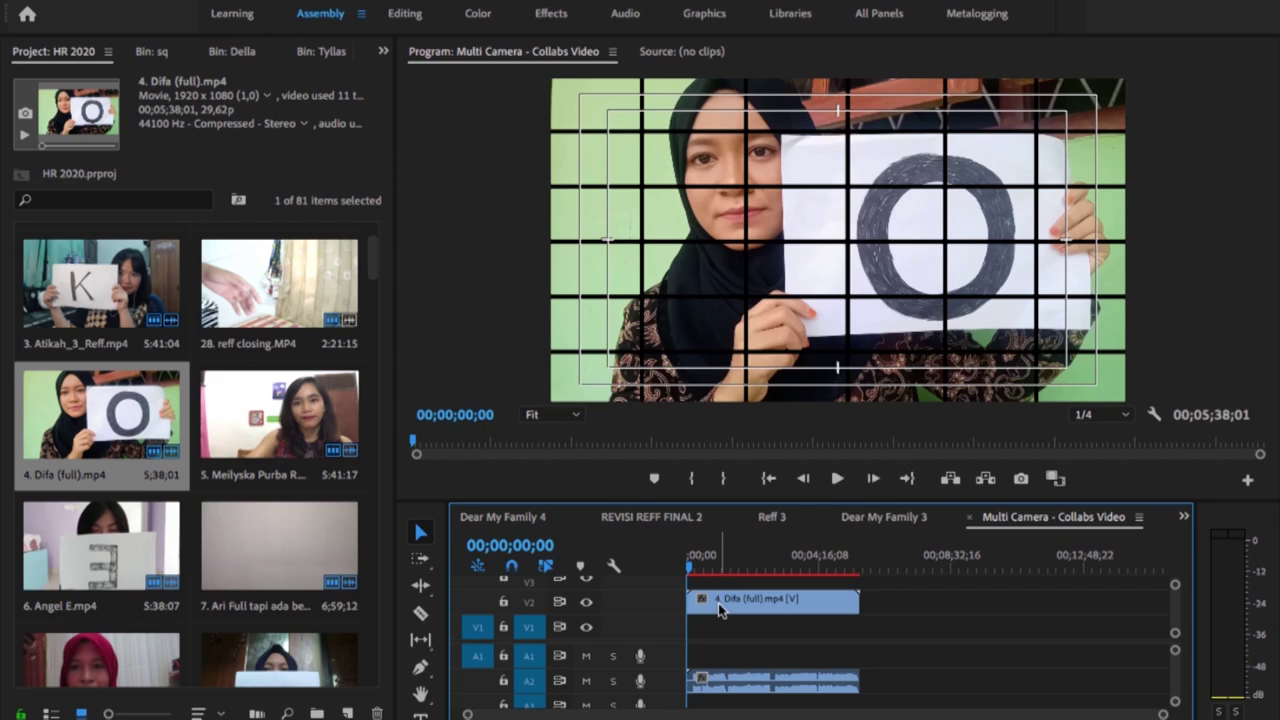
Step: Raise the system volume and select the Difa clip in the timeline
{"action": "scroll", "coordinate": [761, 620], "scroll_direction": "up", "scroll_amount": 2}
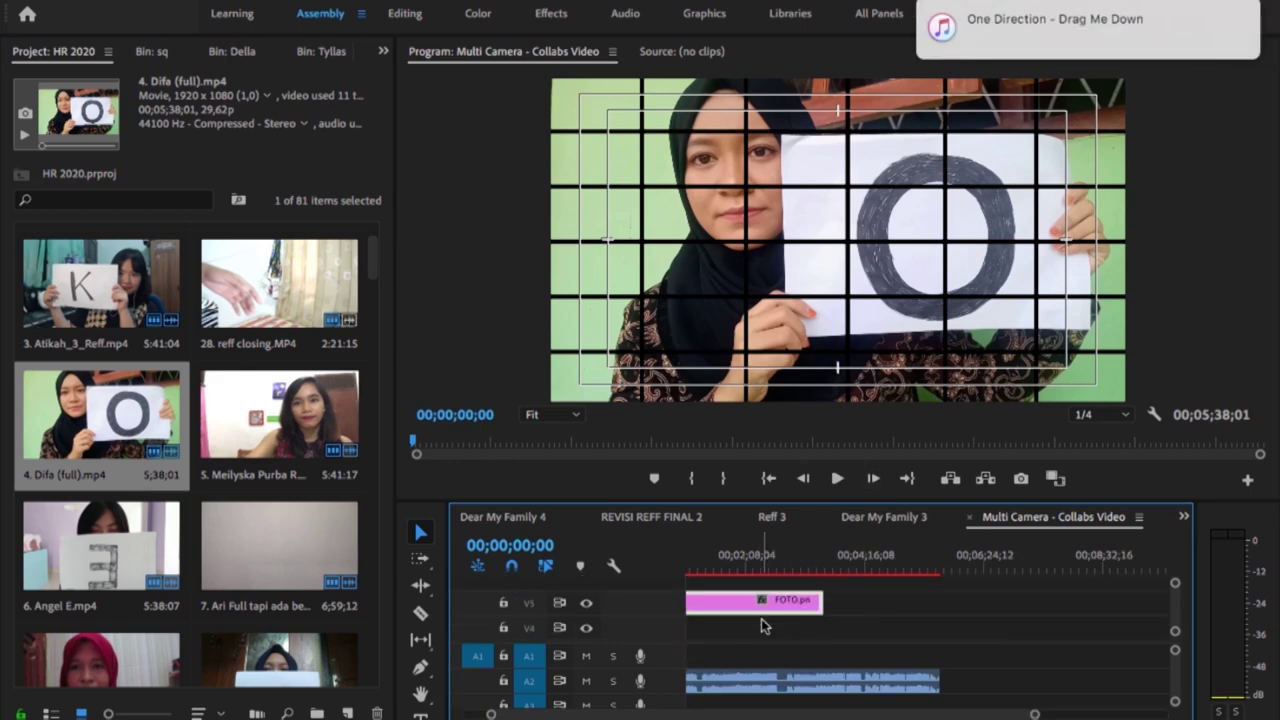
{"action": "key", "text": "XF86AudioRaiseVolume"}
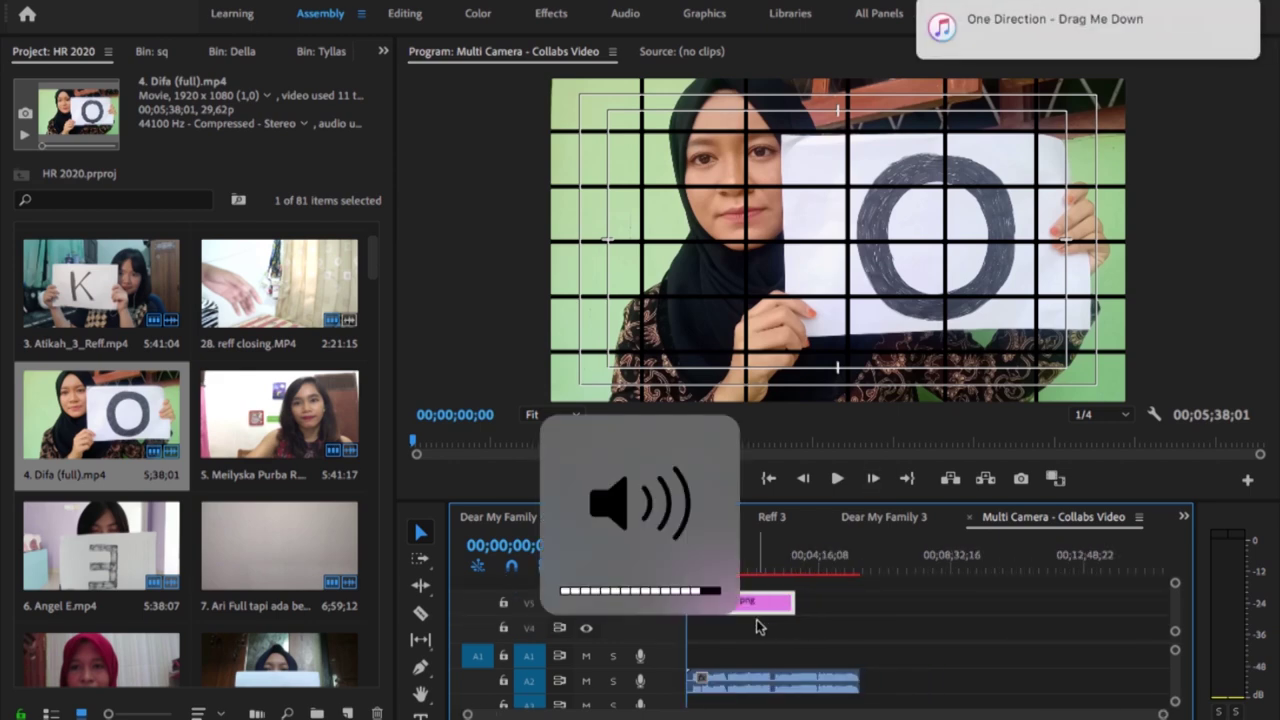
{"action": "scroll", "coordinate": [757, 627], "scroll_direction": "down", "scroll_amount": 2}
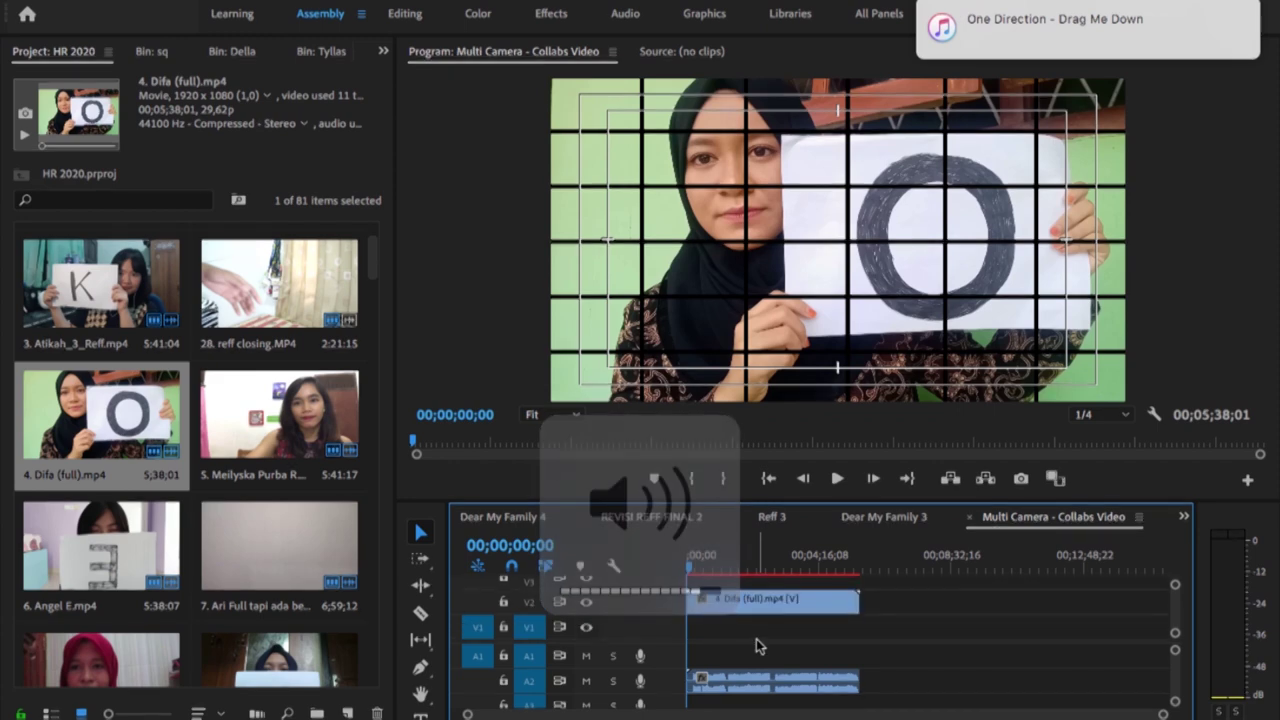
{"action": "left_click", "coordinate": [729, 606]}
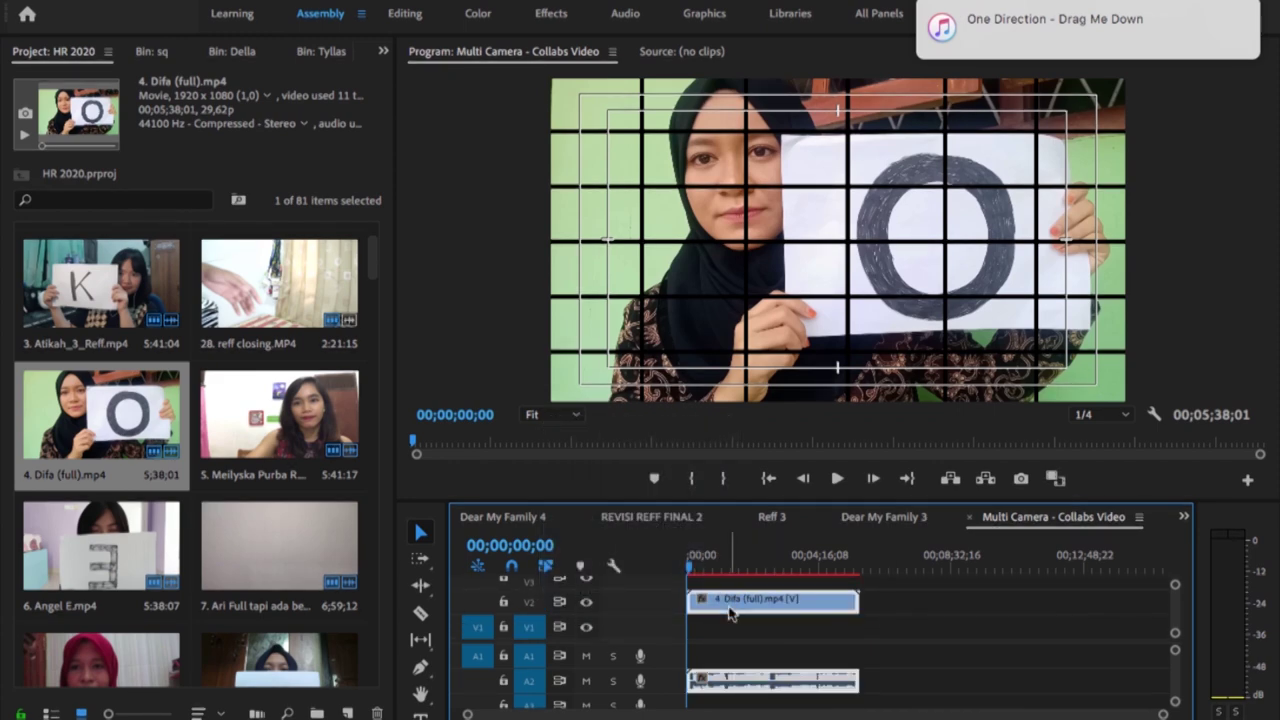
{"action": "left_click", "coordinate": [383, 51]}
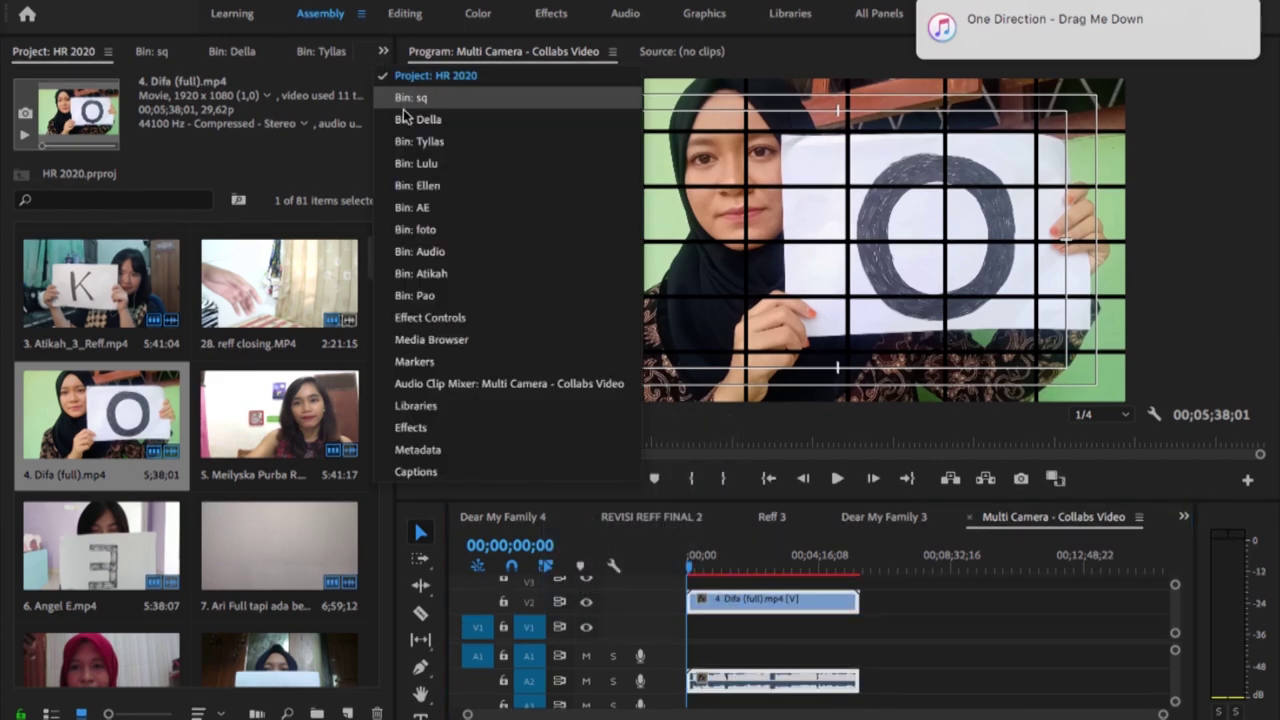
Step: Shrink the Difa clip and move it into the grid cell above centre
{"action": "left_click", "coordinate": [439, 320]}
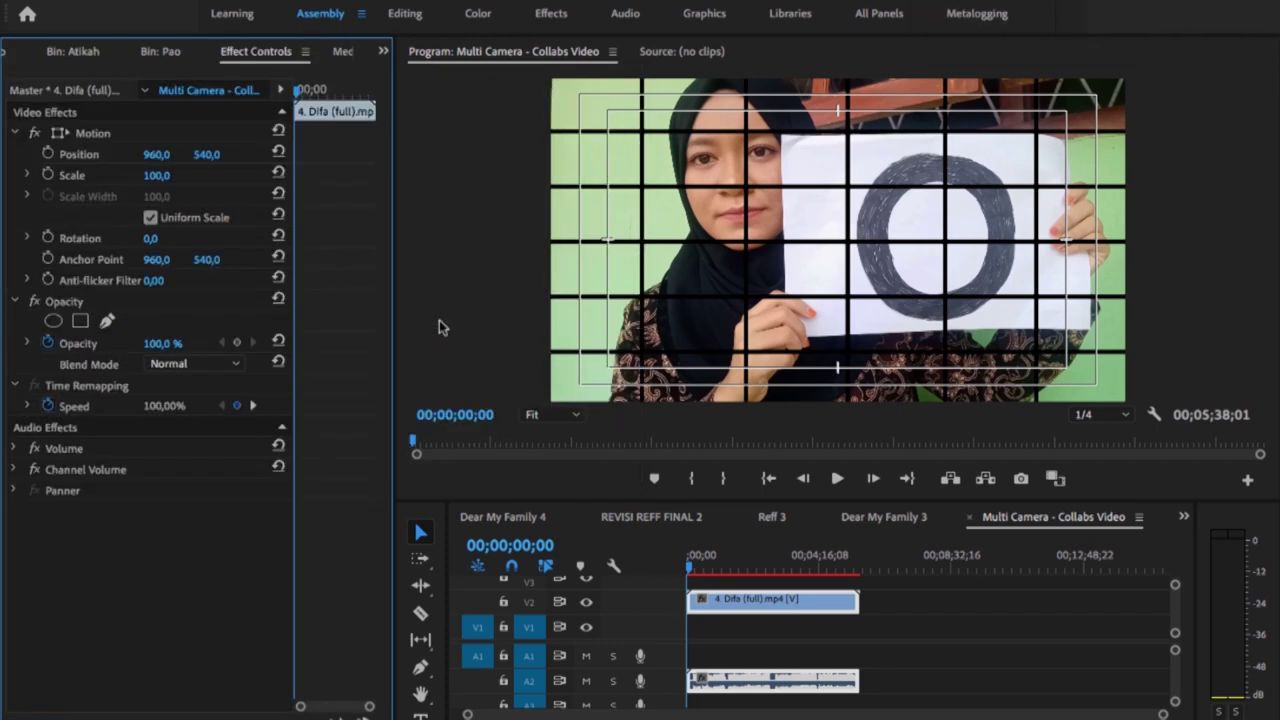
{"action": "left_click", "coordinate": [157, 177]}
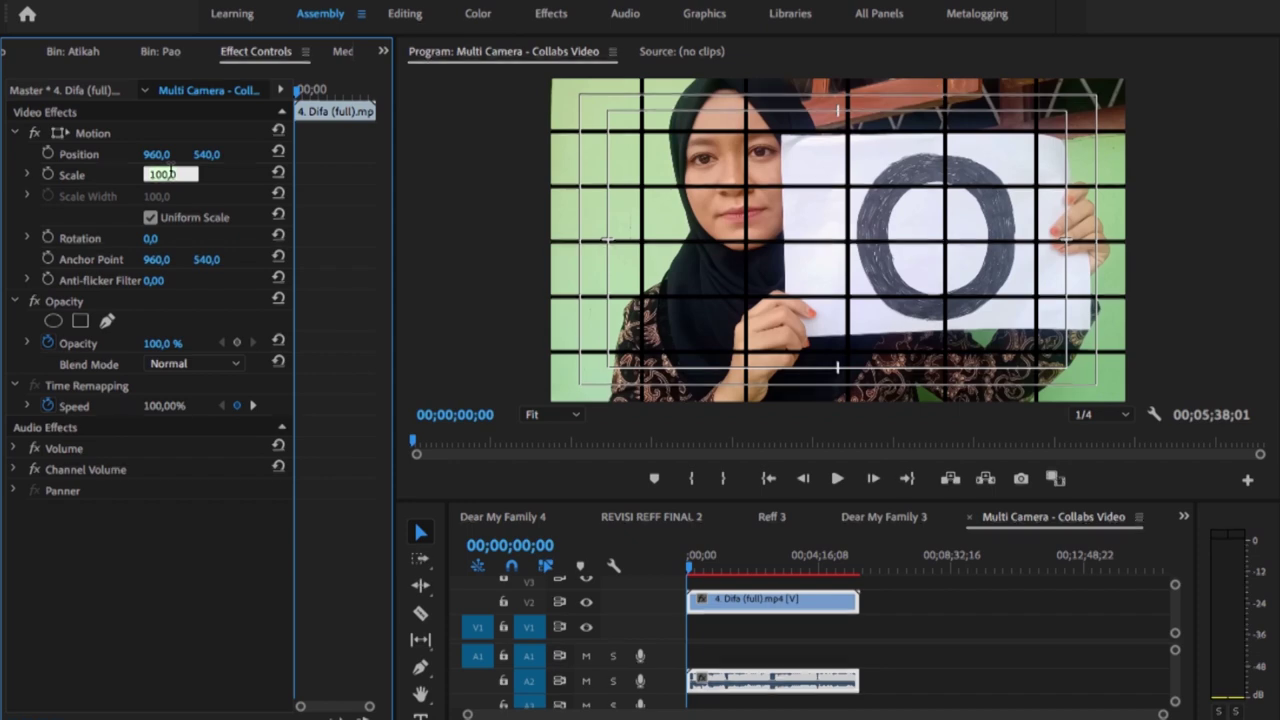
{"action": "type", "text": "20"}
{"action": "key", "text": "Return"}
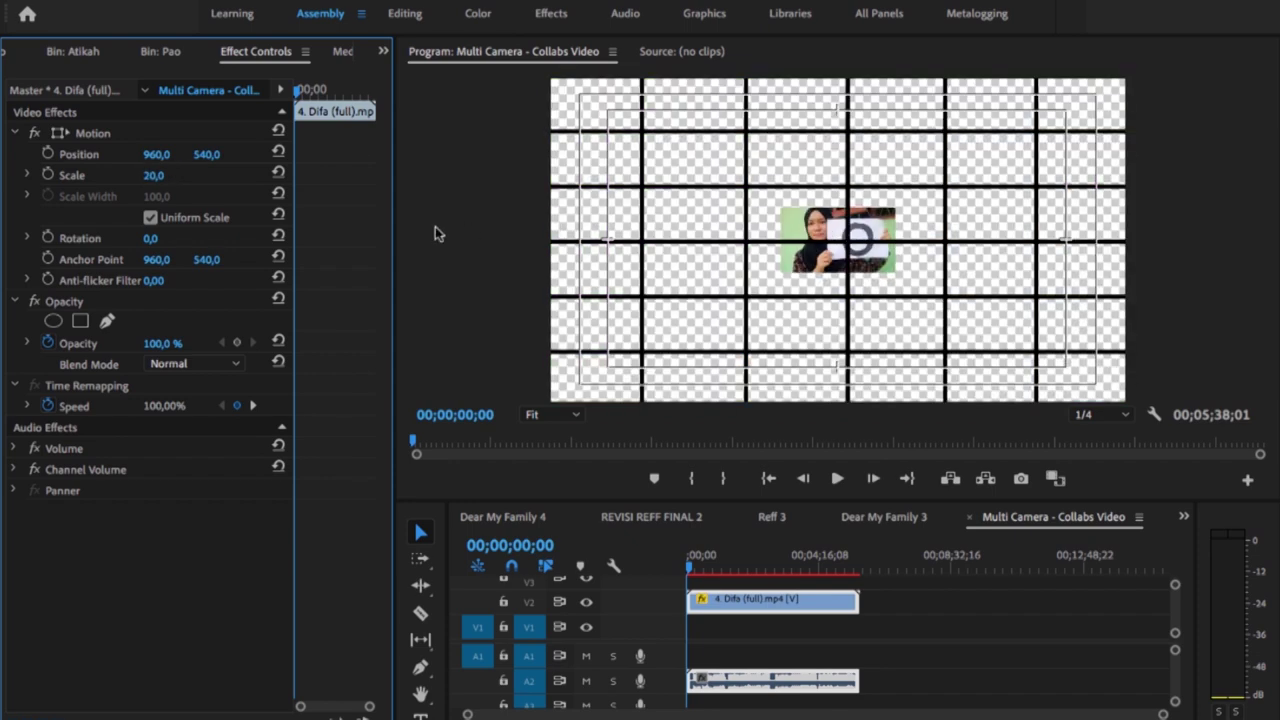
{"action": "left_click", "coordinate": [64, 134]}
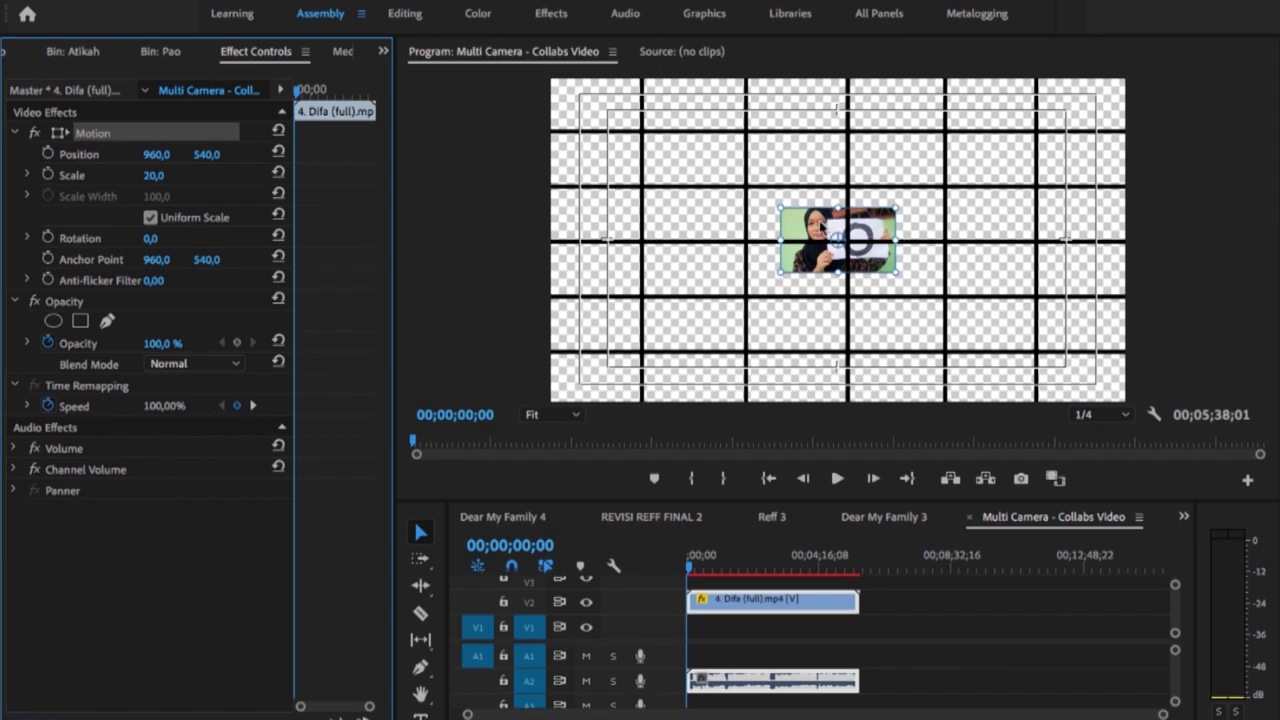
{"action": "left_click_drag", "start_coordinate": [822, 226], "coordinate": [787, 205]}
{"action": "left_click", "coordinate": [155, 175]}
{"action": "type", "text": "15"}
{"action": "key", "text": "Return"}
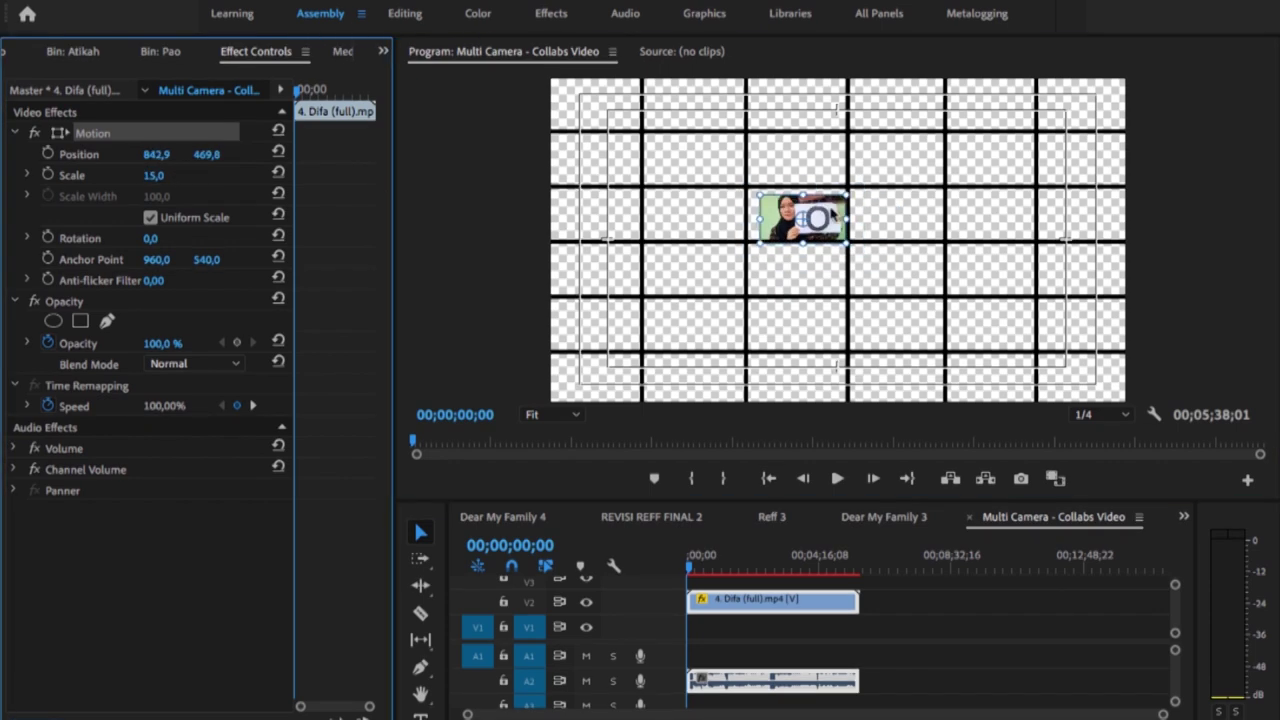
{"action": "mouse_move", "coordinate": [831, 212]}
{"action": "left_mouse_down"}
{"action": "mouse_move", "coordinate": [846, 241]}
{"action": "mouse_move", "coordinate": [879, 257]}
{"action": "left_mouse_up"}
{"action": "key", "text": "Right"}
{"action": "key", "text": "Right"}
{"action": "key", "text": "Right"}
{"action": "key", "text": "Right"}
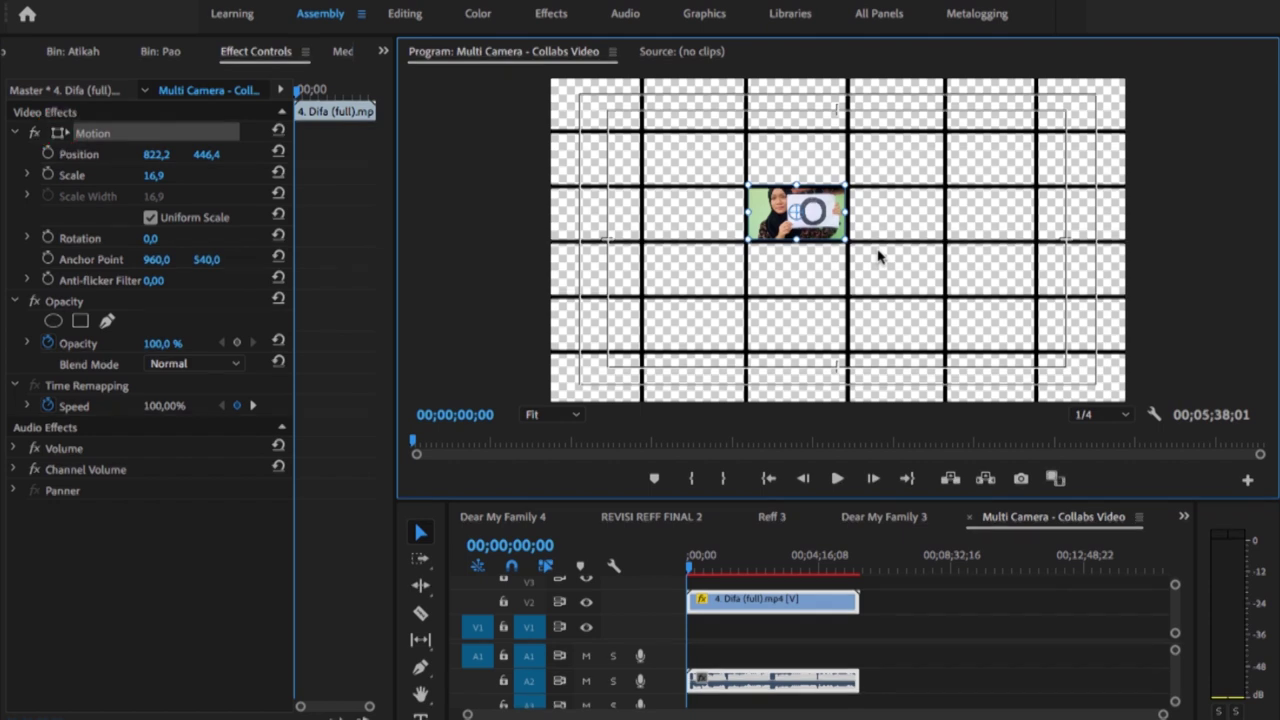
Step: Set the Difa clip's scale to 18
{"action": "left_click", "coordinate": [55, 131]}
{"action": "left_click", "coordinate": [155, 175]}
{"action": "type", "text": "1"}
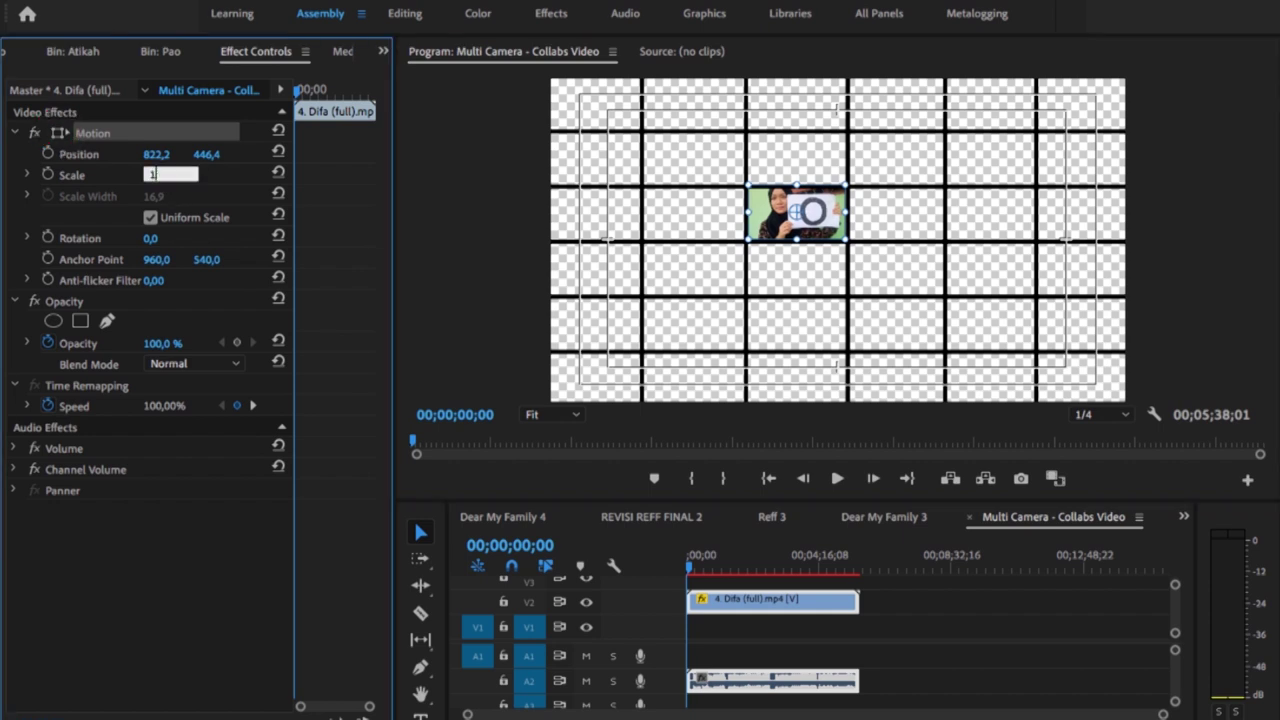
{"action": "type", "text": "8"}
{"action": "key", "text": "Return"}
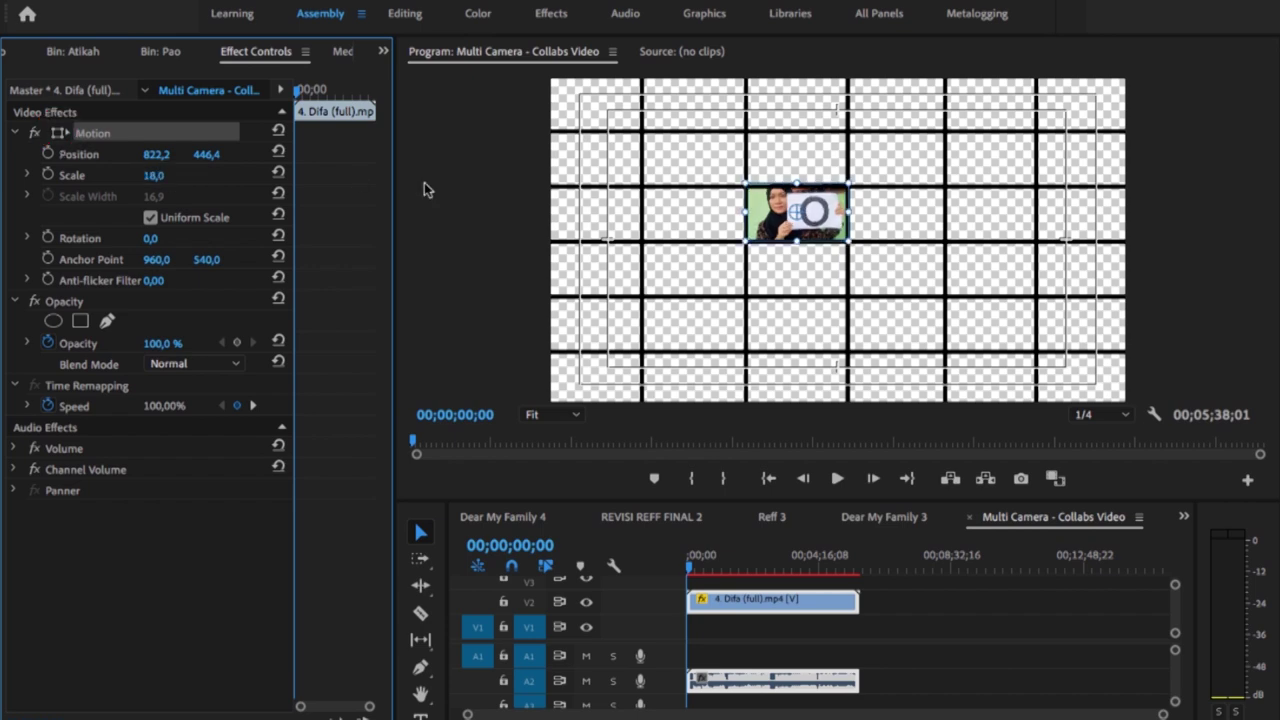
Step: Add 28. reff closing.MP4 to the bottom video track V1
{"action": "left_click", "coordinate": [716, 517]}
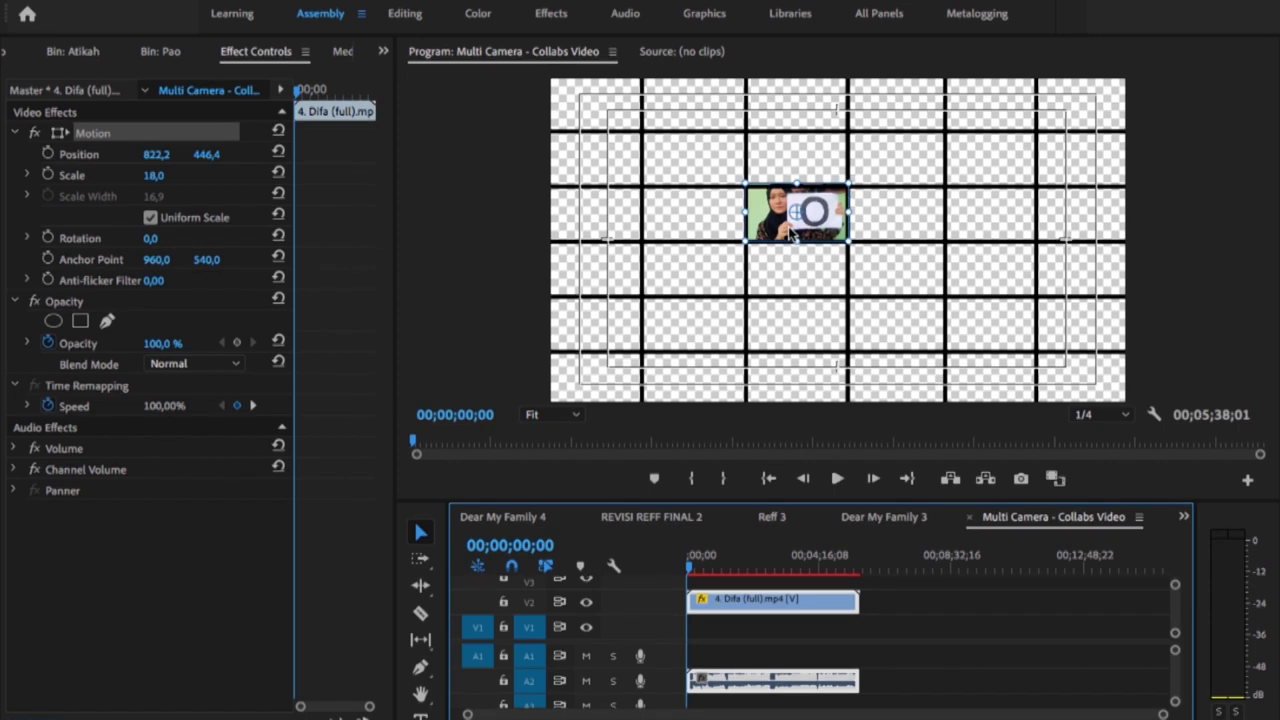
{"action": "left_click", "coordinate": [897, 277]}
{"action": "key", "text": "shift+1"}
{"action": "left_click_drag", "start_coordinate": [279, 283], "coordinate": [720, 625]}
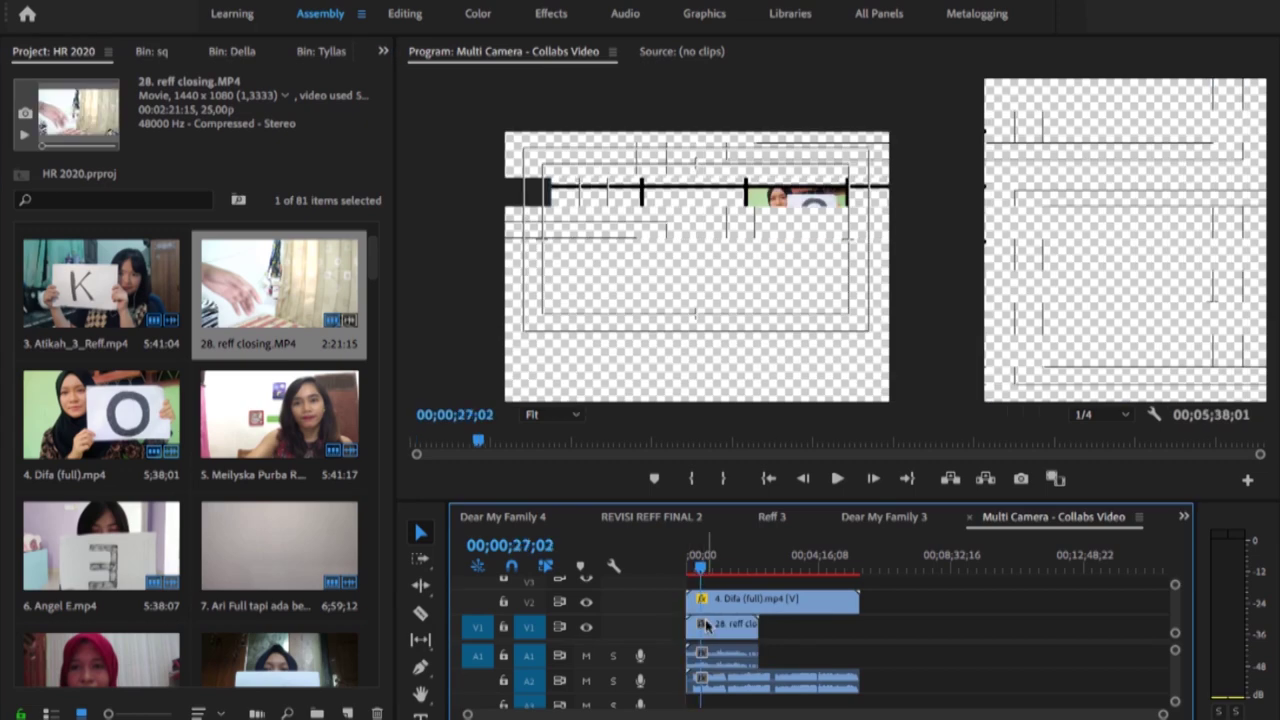
Step: Shrink the reff closing clip and move it into the cell below Difa
{"action": "key", "text": "shift+5"}
{"action": "left_click", "coordinate": [153, 175]}
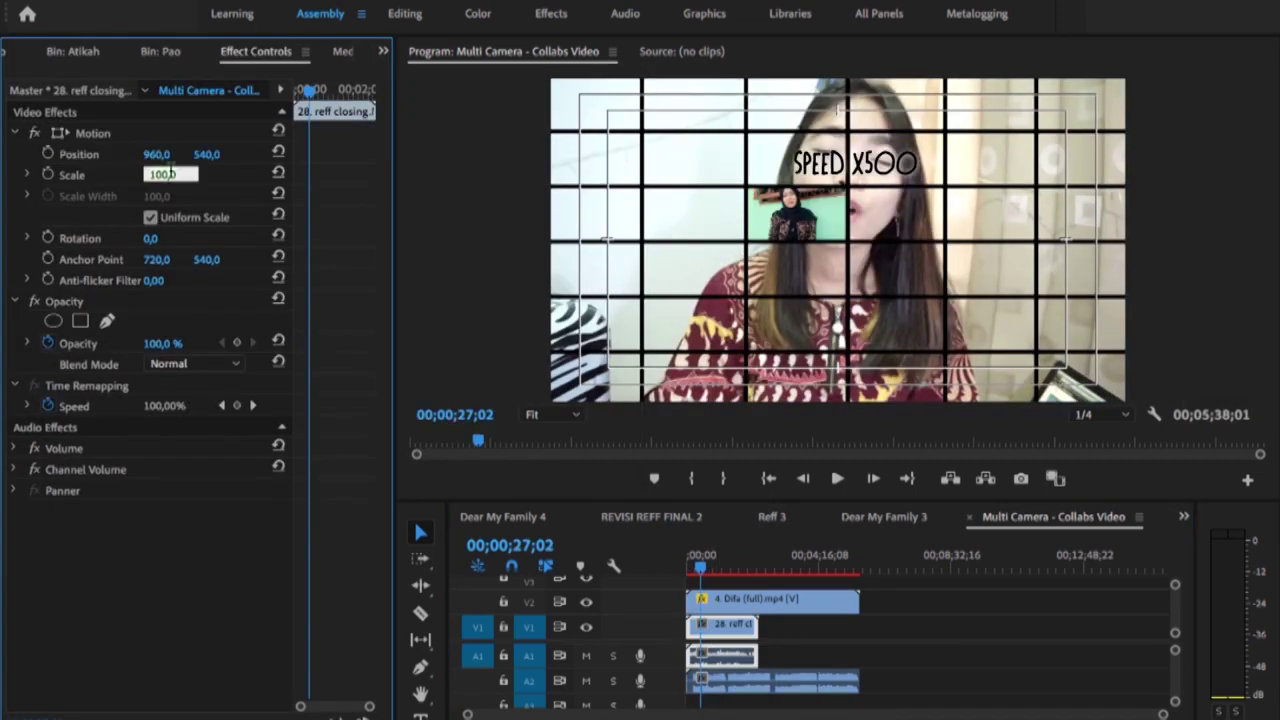
{"action": "type", "text": "20"}
{"action": "key", "text": "Return"}
{"action": "left_click_drag", "start_coordinate": [868, 270], "coordinate": [833, 293]}
{"action": "left_click", "coordinate": [155, 175]}
{"action": "type", "text": "18,117"}
{"action": "key", "text": "Return"}
{"action": "left_click_drag", "start_coordinate": [805, 265], "coordinate": [799, 269]}
Step: Set the reff closing clip's scale to 17,2 and select the grid layer
{"action": "left_click", "coordinate": [160, 175]}
{"action": "type", "text": "17,2"}
{"action": "key", "text": "Return"}
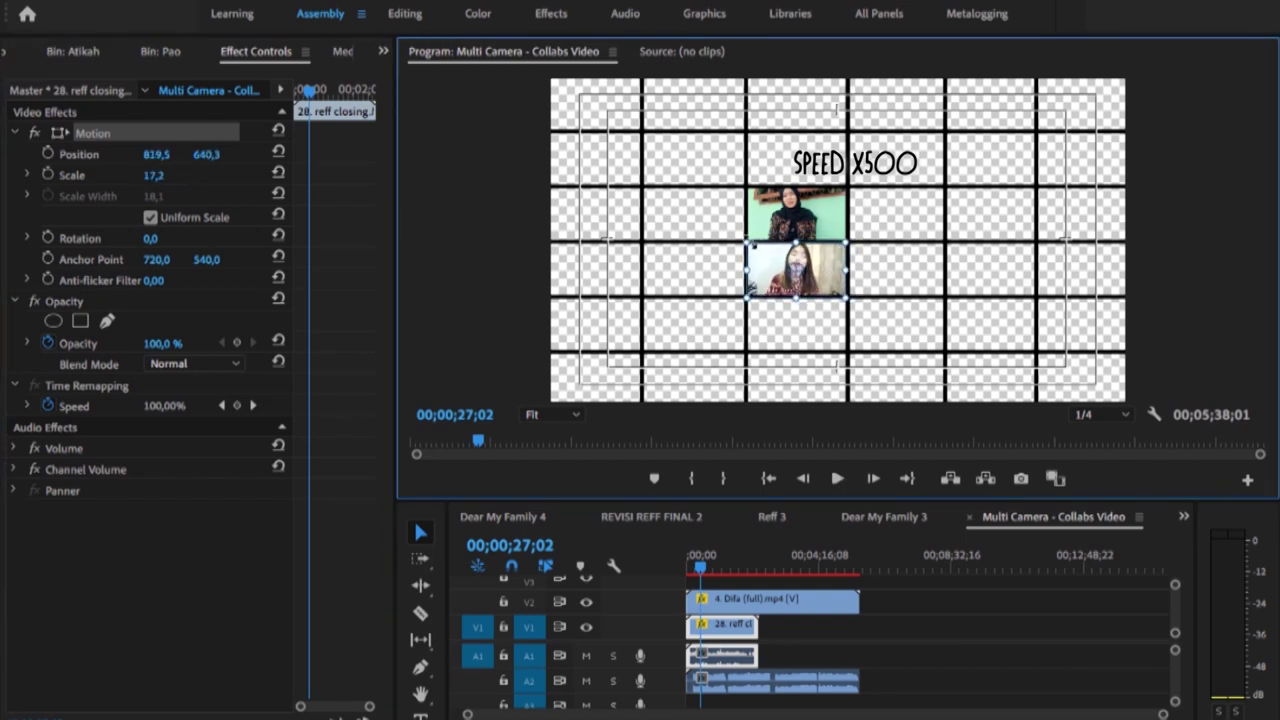
{"action": "left_click", "coordinate": [905, 283]}
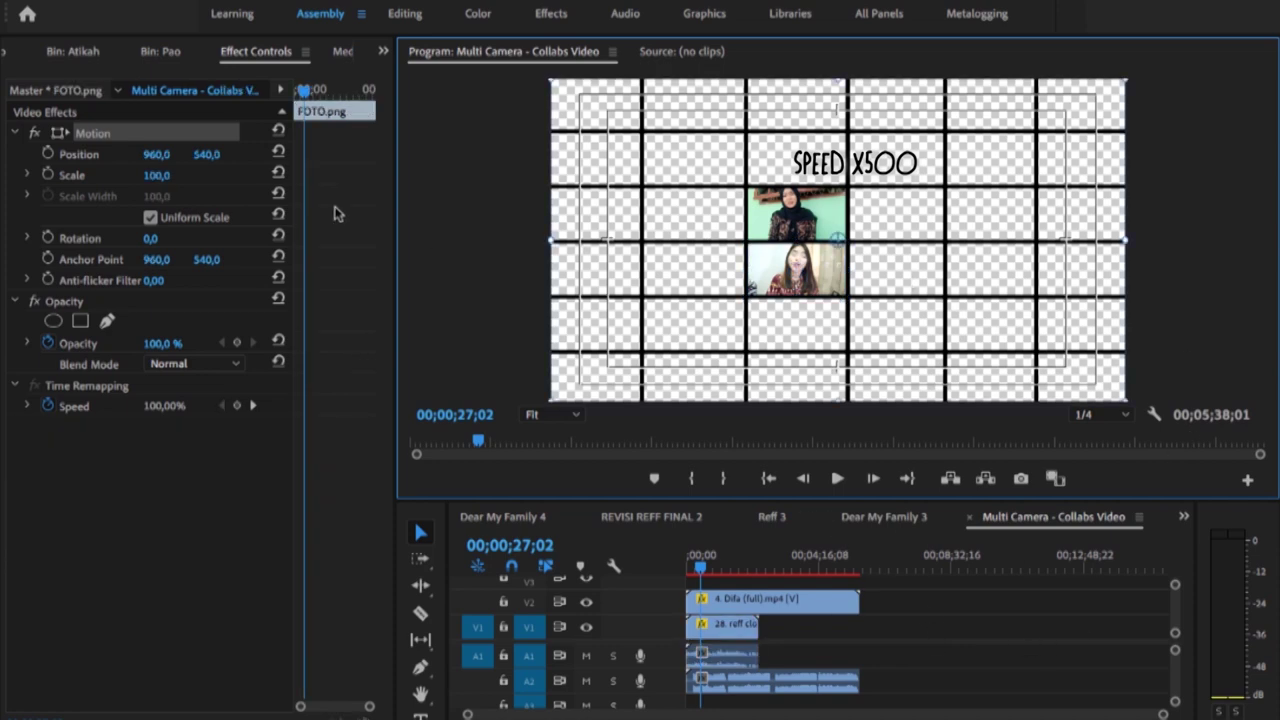
Step: Add 3. Atikah_3_Reff.mp4 from the project bin to track V3
{"action": "left_click", "coordinate": [383, 51]}
{"action": "left_click", "coordinate": [435, 75]}
{"action": "left_click_drag", "start_coordinate": [100, 280], "coordinate": [745, 150]}
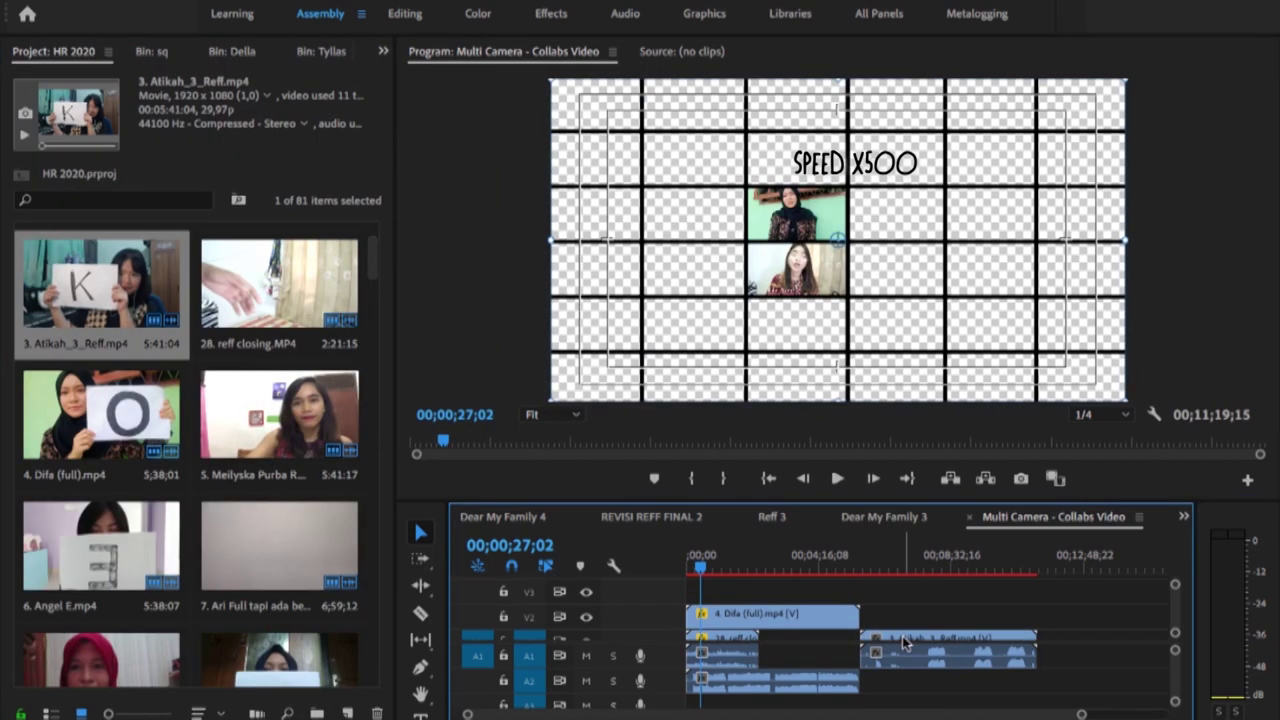
Step: Scale the Atikah clip to 17 and set Position X to 1150, right of Difa
{"action": "left_click", "coordinate": [383, 51]}
{"action": "left_click", "coordinate": [430, 317]}
{"action": "left_click_drag", "start_coordinate": [805, 250], "coordinate": [860, 222]}
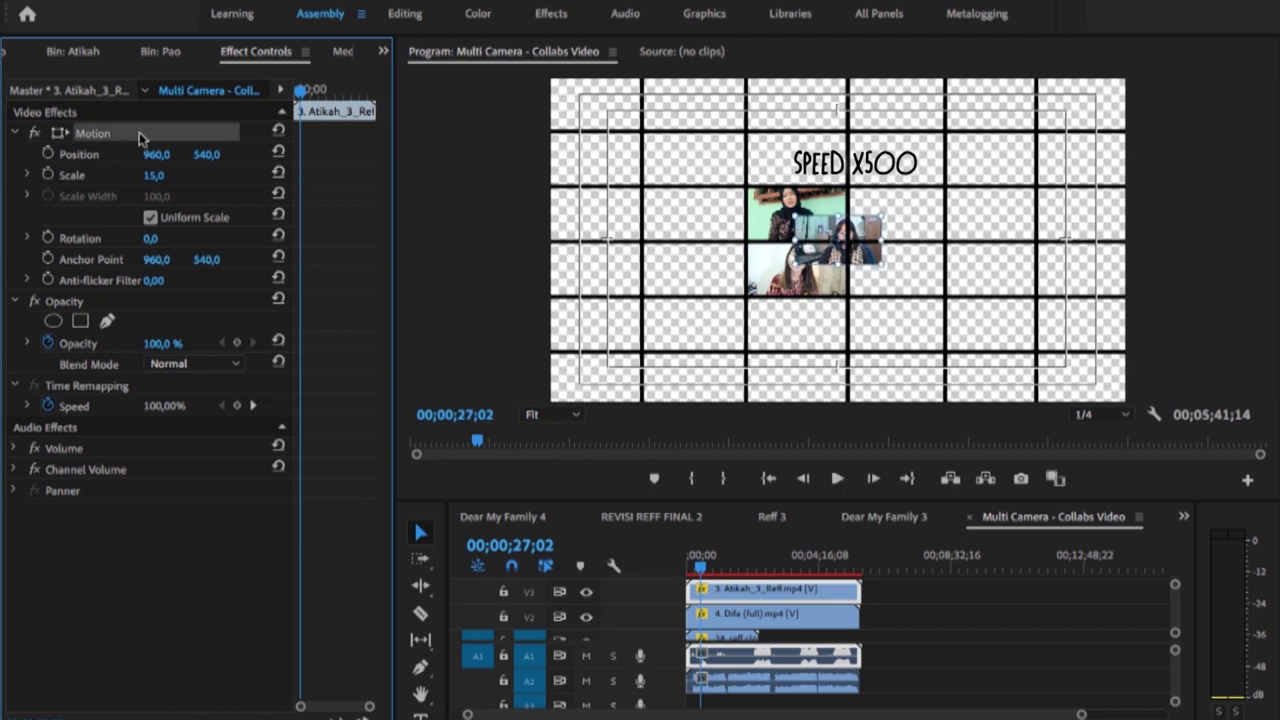
{"action": "left_click", "coordinate": [153, 175]}
{"action": "type", "text": "17"}
{"action": "key", "text": "Return"}
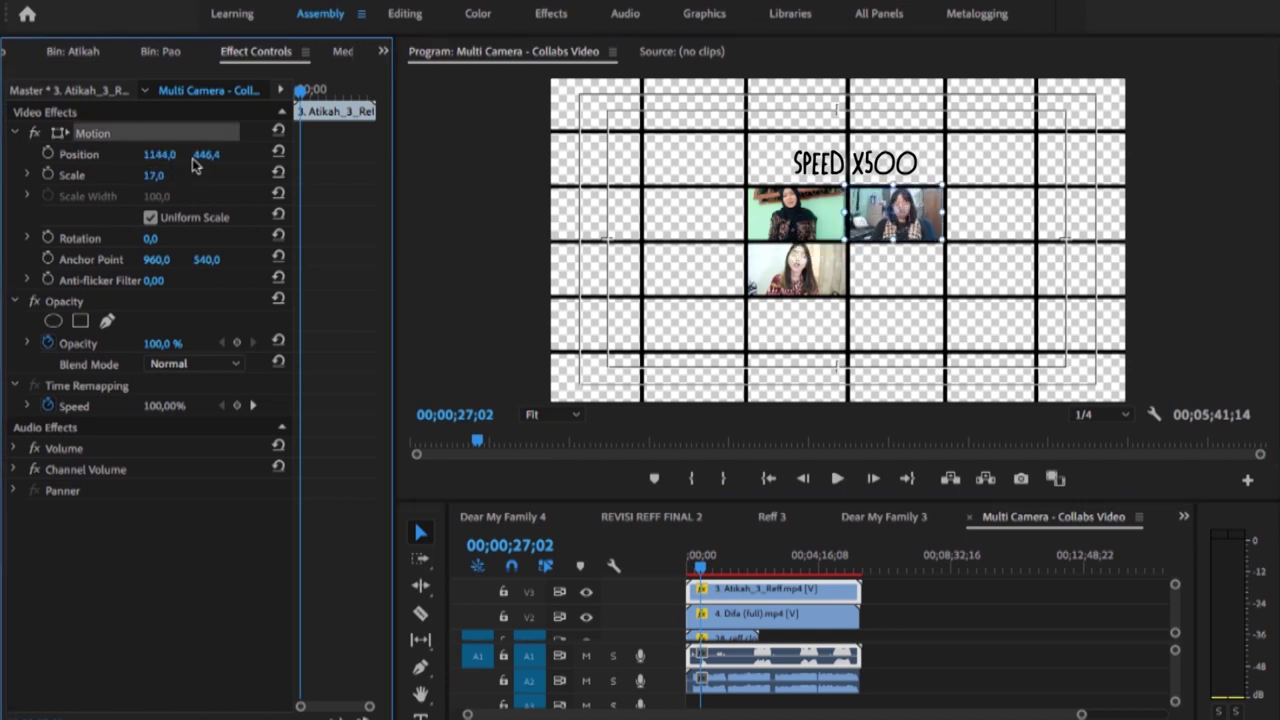
{"action": "left_click", "coordinate": [240, 173]}
{"action": "left_click", "coordinate": [165, 153]}
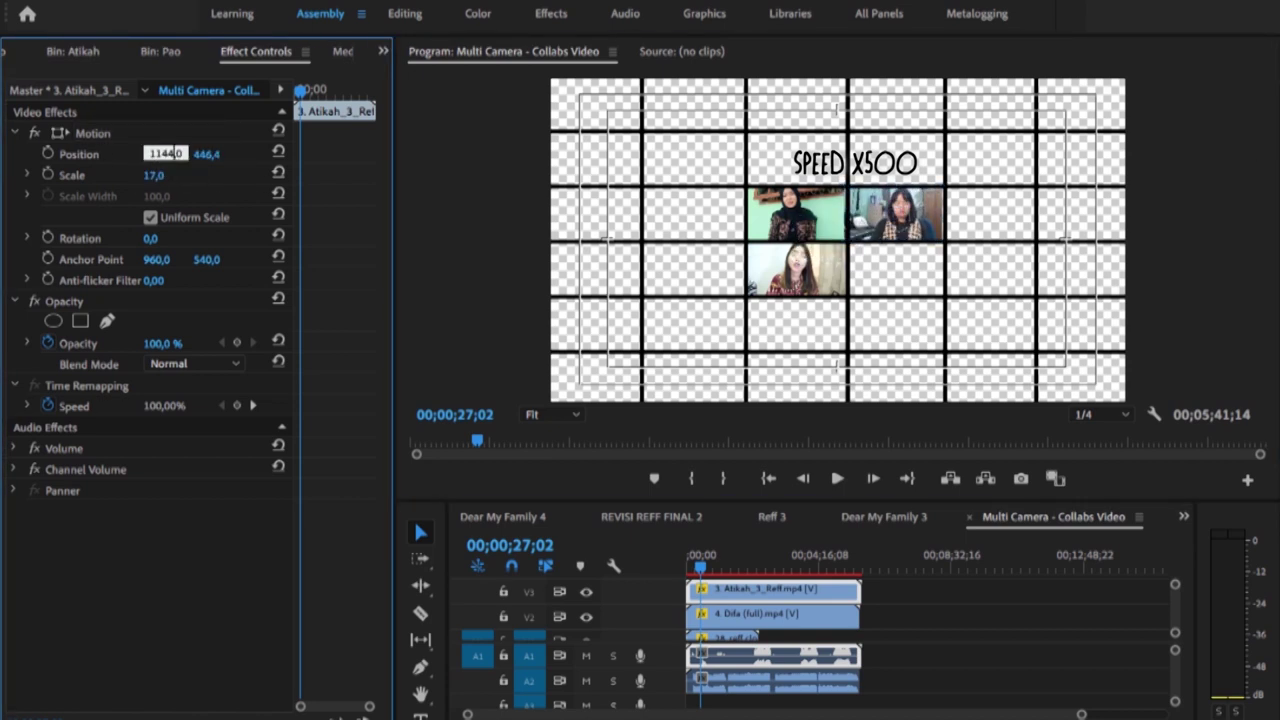
{"action": "type", "text": "1150"}
{"action": "key", "text": "Return"}
{"action": "left_click", "coordinate": [383, 50]}
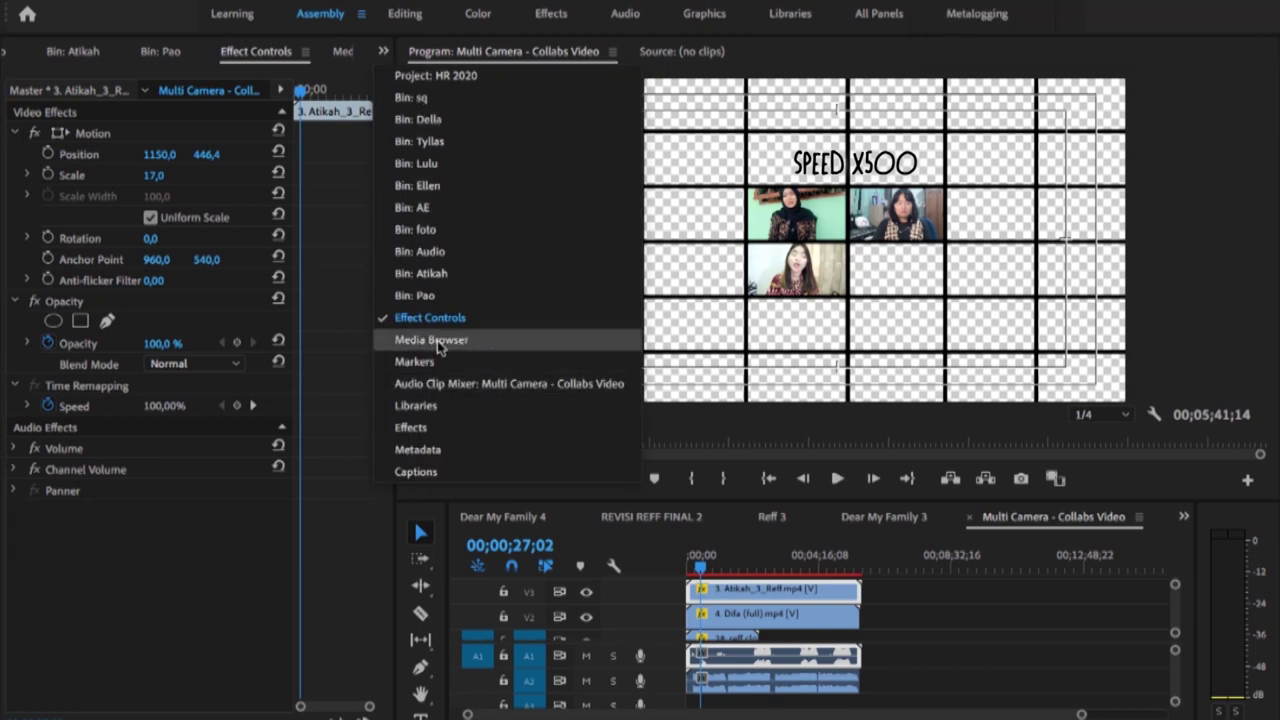
{"action": "left_click", "coordinate": [435, 75]}
{"action": "mouse_move", "coordinate": [278, 420]}
{"action": "left_mouse_down"}
{"action": "mouse_move", "coordinate": [924, 640]}
{"action": "mouse_move", "coordinate": [728, 597]}
{"action": "left_mouse_up"}
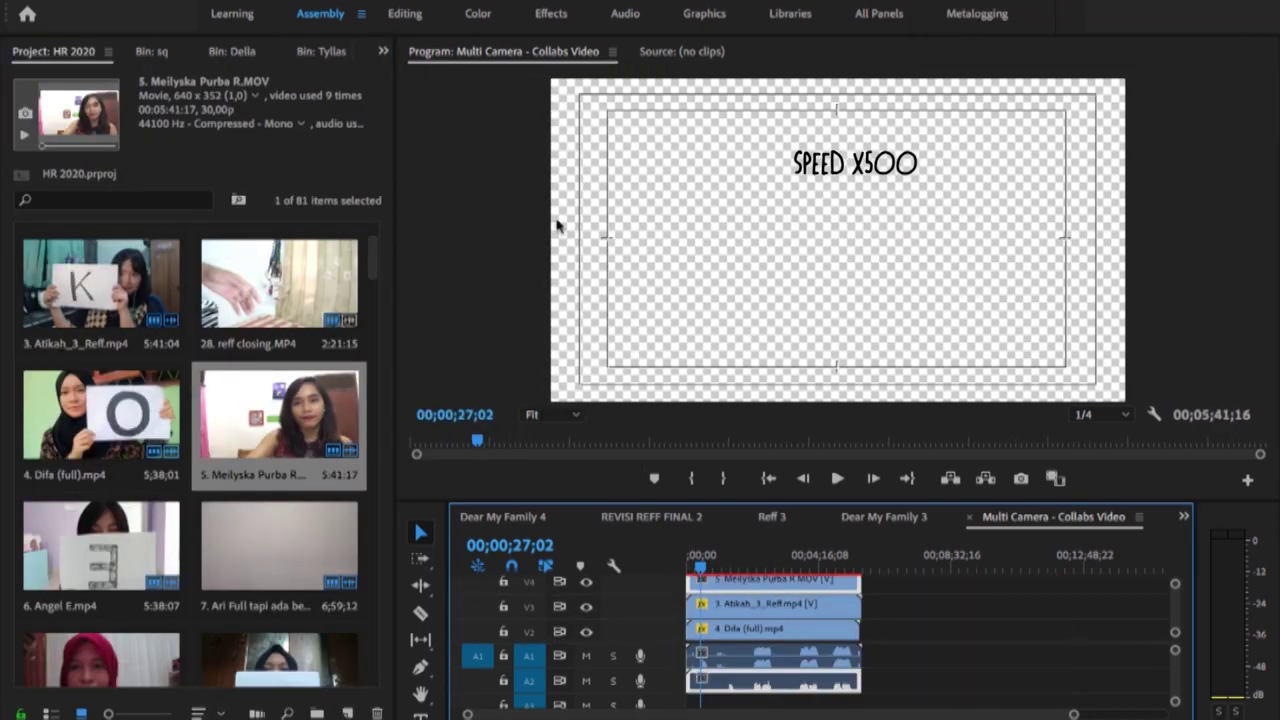
{"action": "left_click", "coordinate": [383, 51]}
{"action": "left_click", "coordinate": [430, 334]}
Step: Scale the Meilyska clip to 50 and drag it into the cell under Atikah
{"action": "left_click", "coordinate": [142, 51]}
{"action": "left_click", "coordinate": [155, 175]}
{"action": "type", "text": "48.7"}
{"action": "left_click", "coordinate": [92, 133]}
{"action": "left_click_drag", "start_coordinate": [800, 205], "coordinate": [848, 245]}
{"action": "left_click_drag", "start_coordinate": [911, 275], "coordinate": [920, 266]}
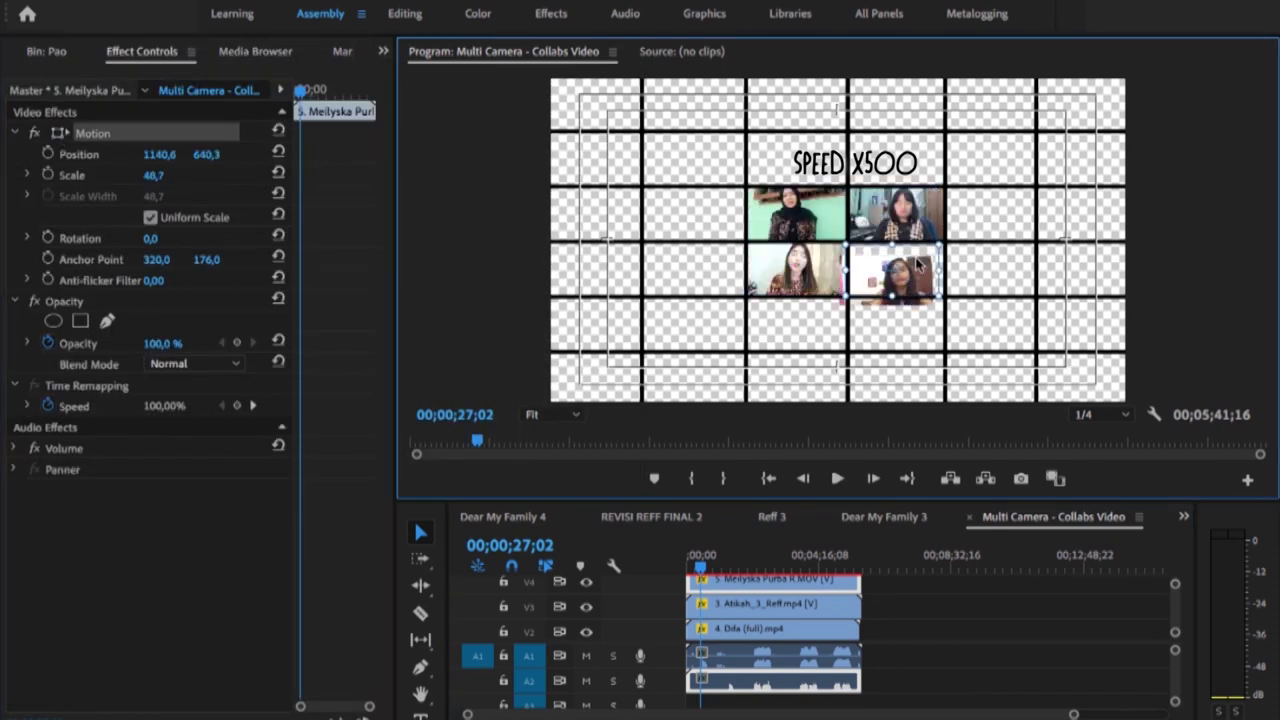
{"action": "left_click", "coordinate": [97, 42]}
{"action": "left_click", "coordinate": [155, 175]}
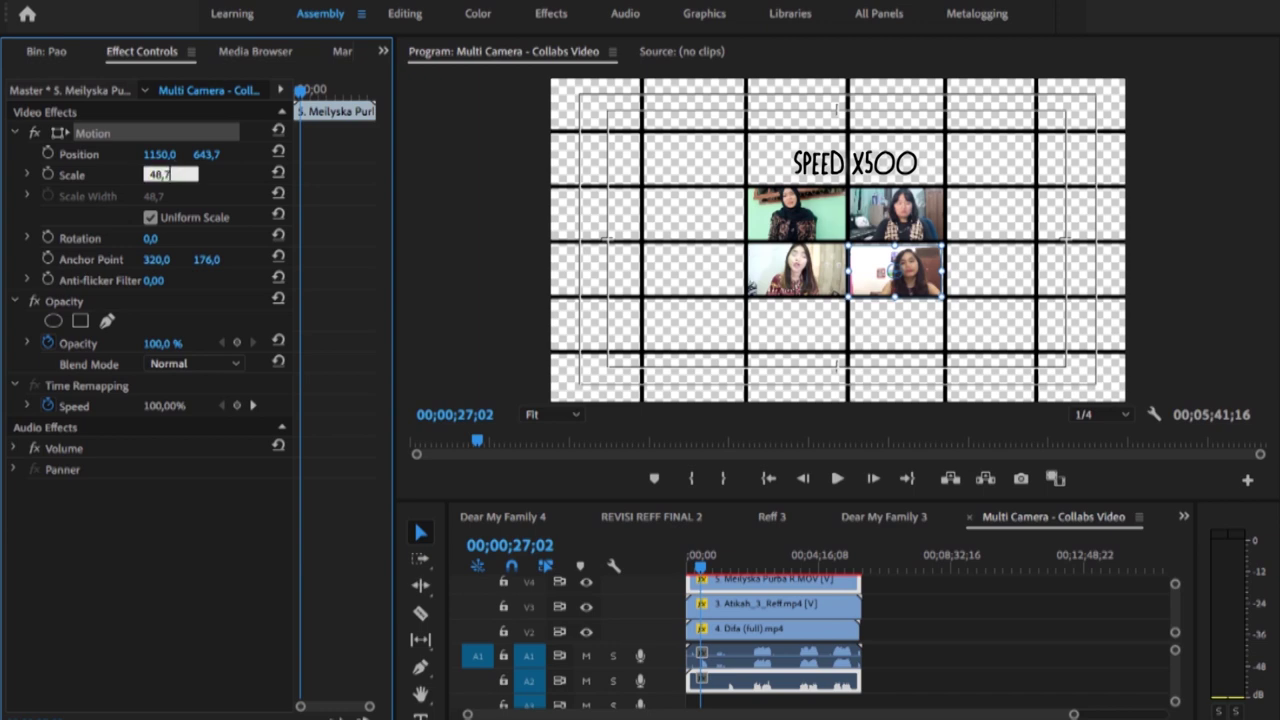
{"action": "type", "text": "450"}
{"action": "key", "text": "Return"}
{"action": "left_click", "coordinate": [155, 175]}
{"action": "type", "text": "50"}
{"action": "key", "text": "Return"}
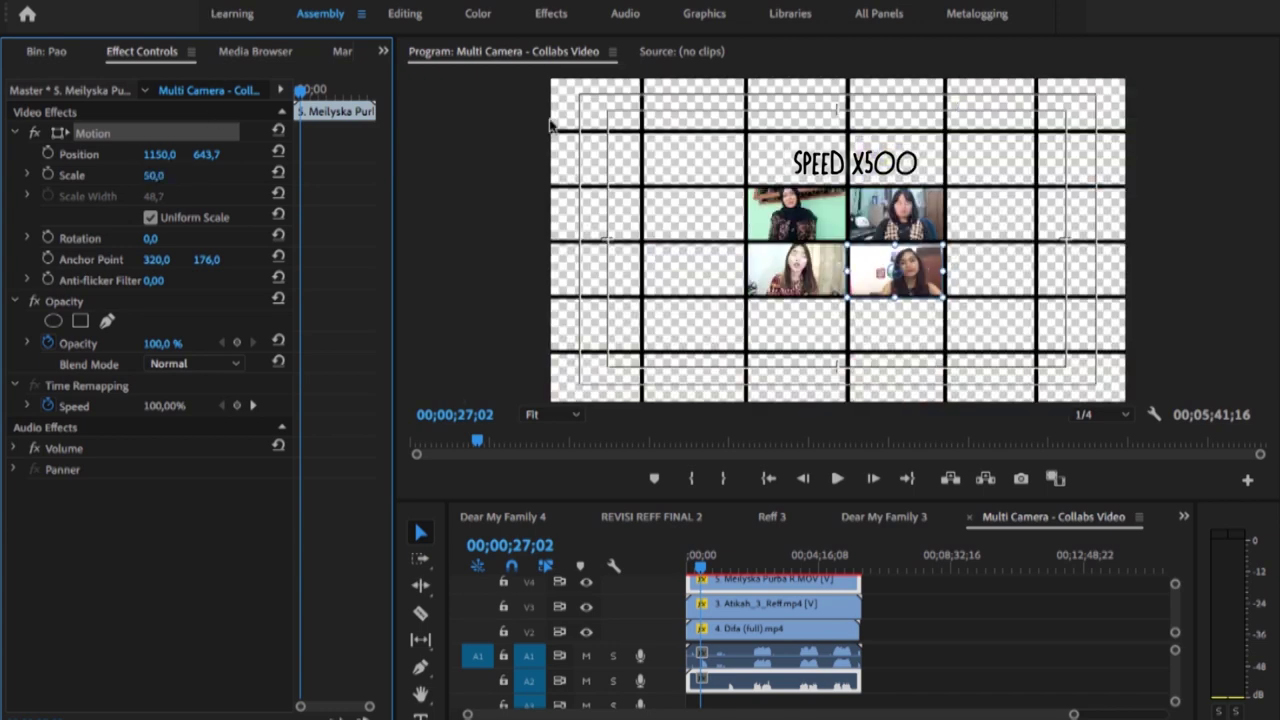
Step: Set the Meilyska clip's position to 1155, 640
{"action": "left_click", "coordinate": [165, 153]}
{"action": "type", "text": "1153"}
{"action": "left_click", "coordinate": [207, 154]}
{"action": "type", "text": "640"}
{"action": "key", "text": "Return"}
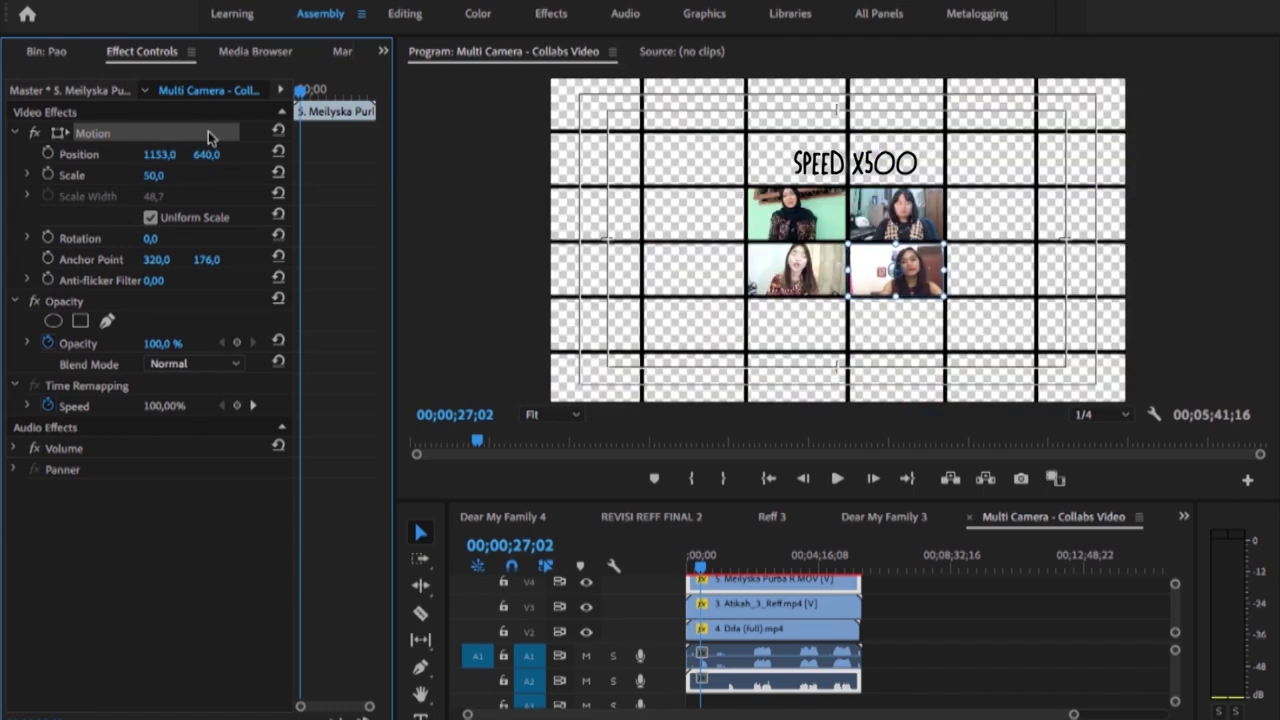
{"action": "left_click", "coordinate": [165, 154]}
{"action": "type", "text": "5"}
{"action": "key", "text": "Tab"}
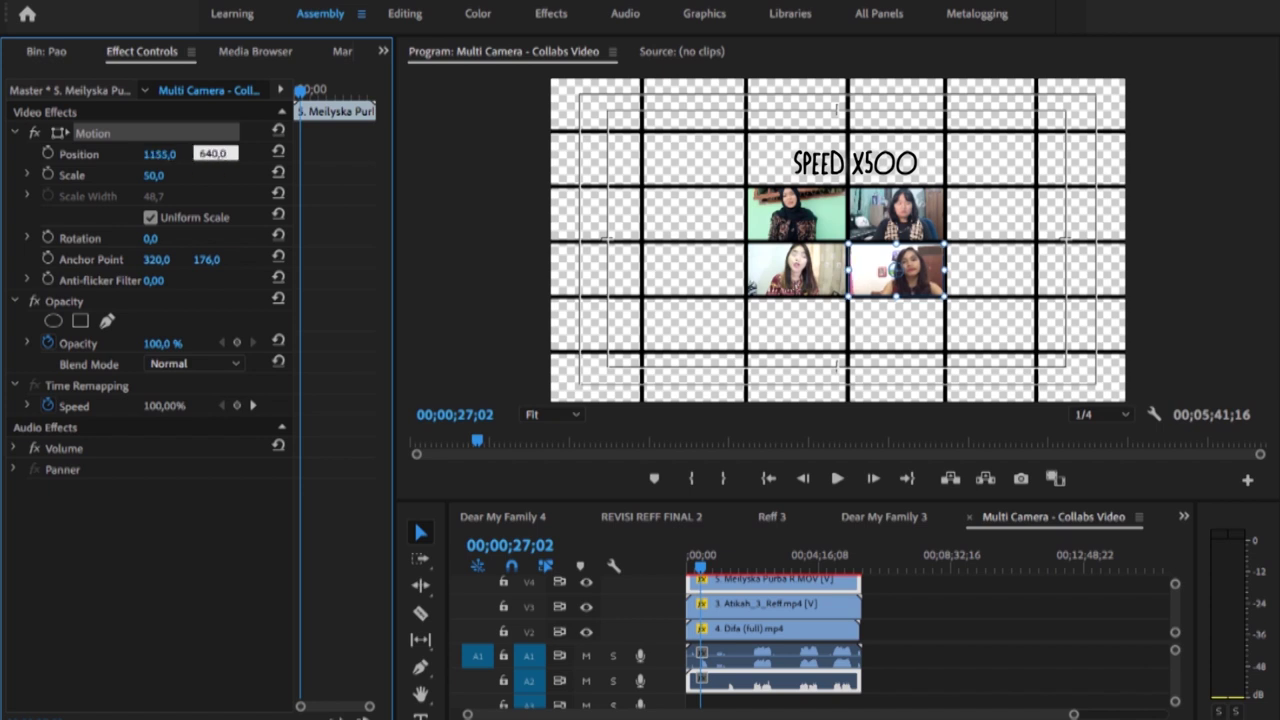
{"action": "type", "text": "648"}
{"action": "key", "text": "Return"}
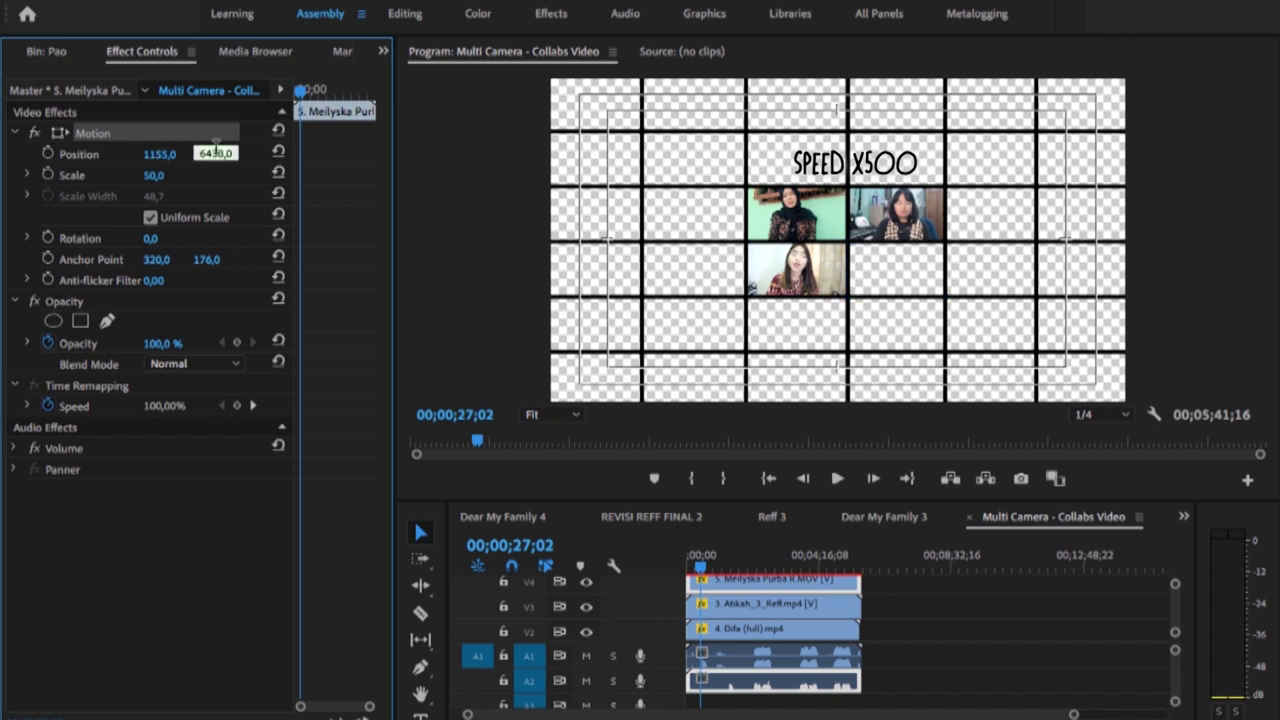
{"action": "type", "text": "640"}
{"action": "key", "text": "Return"}
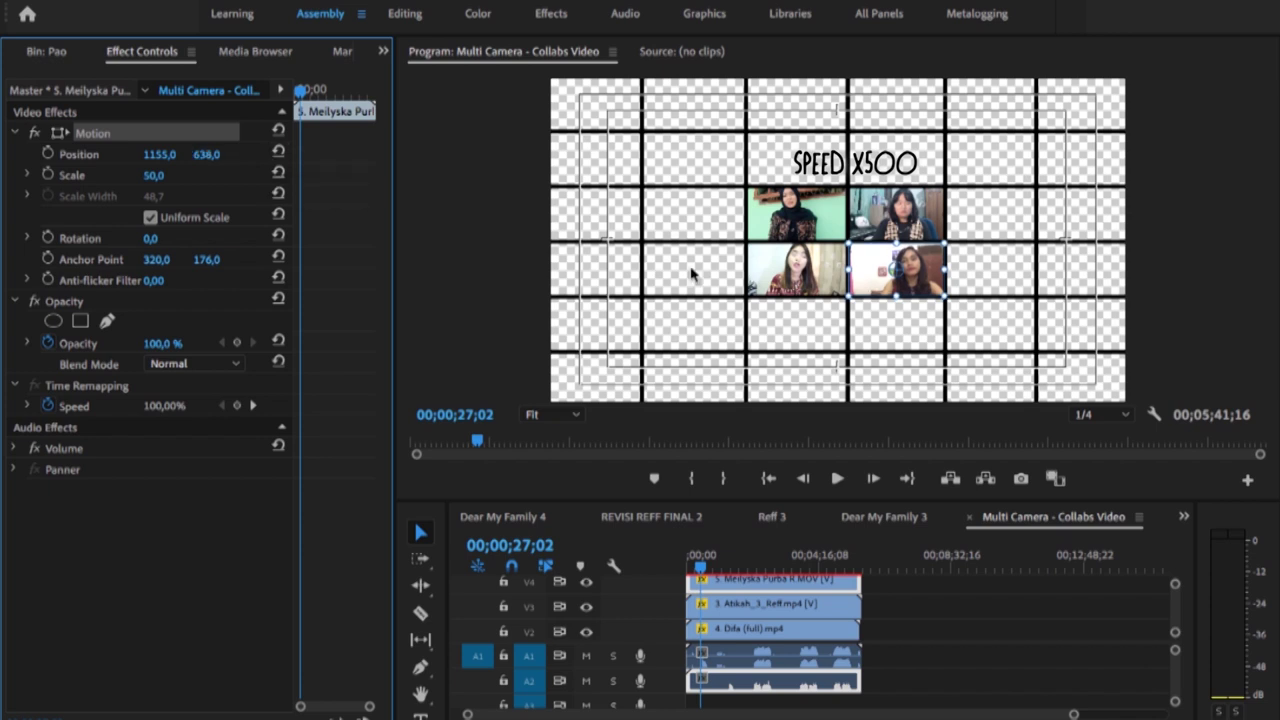
{"action": "left_click", "coordinate": [966, 333]}
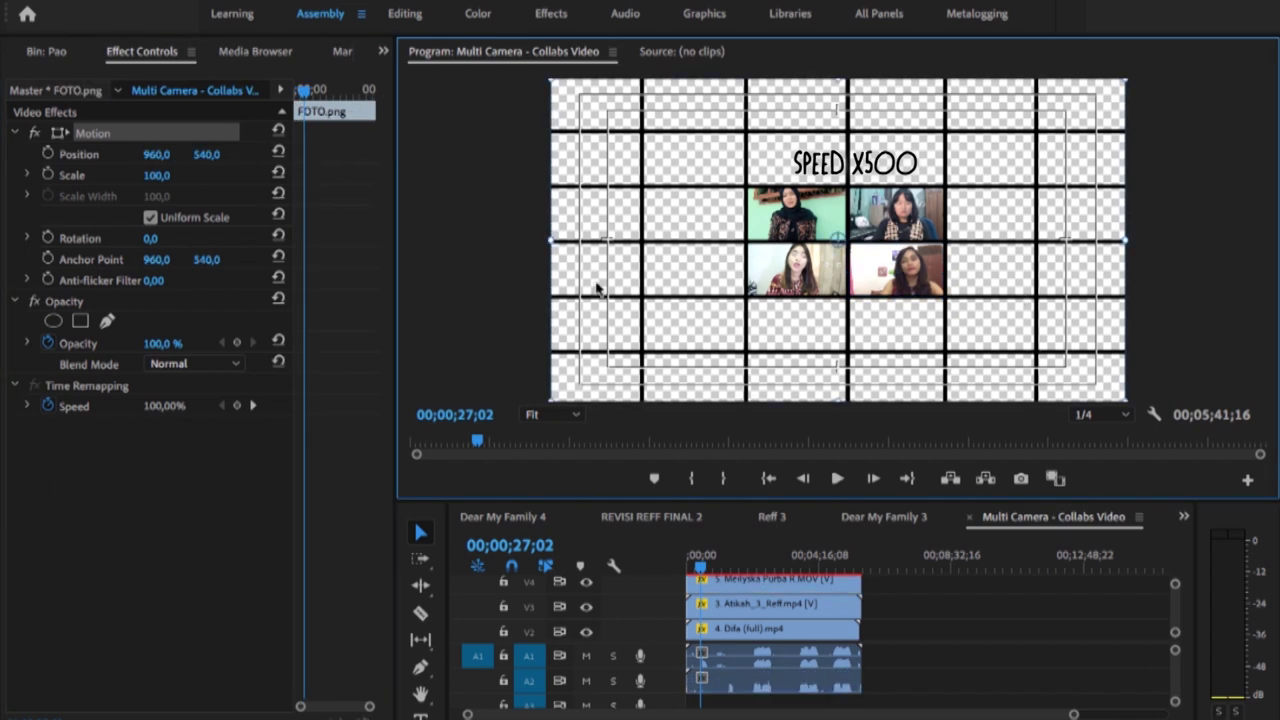
Step: Add 6. Angel E.mp4 to the timeline and move it to the sequence start
{"action": "left_click", "coordinate": [383, 51]}
{"action": "left_click", "coordinate": [436, 75]}
{"action": "left_click_drag", "start_coordinate": [100, 470], "coordinate": [900, 628]}
{"action": "left_click_drag", "start_coordinate": [987, 628], "coordinate": [770, 628]}
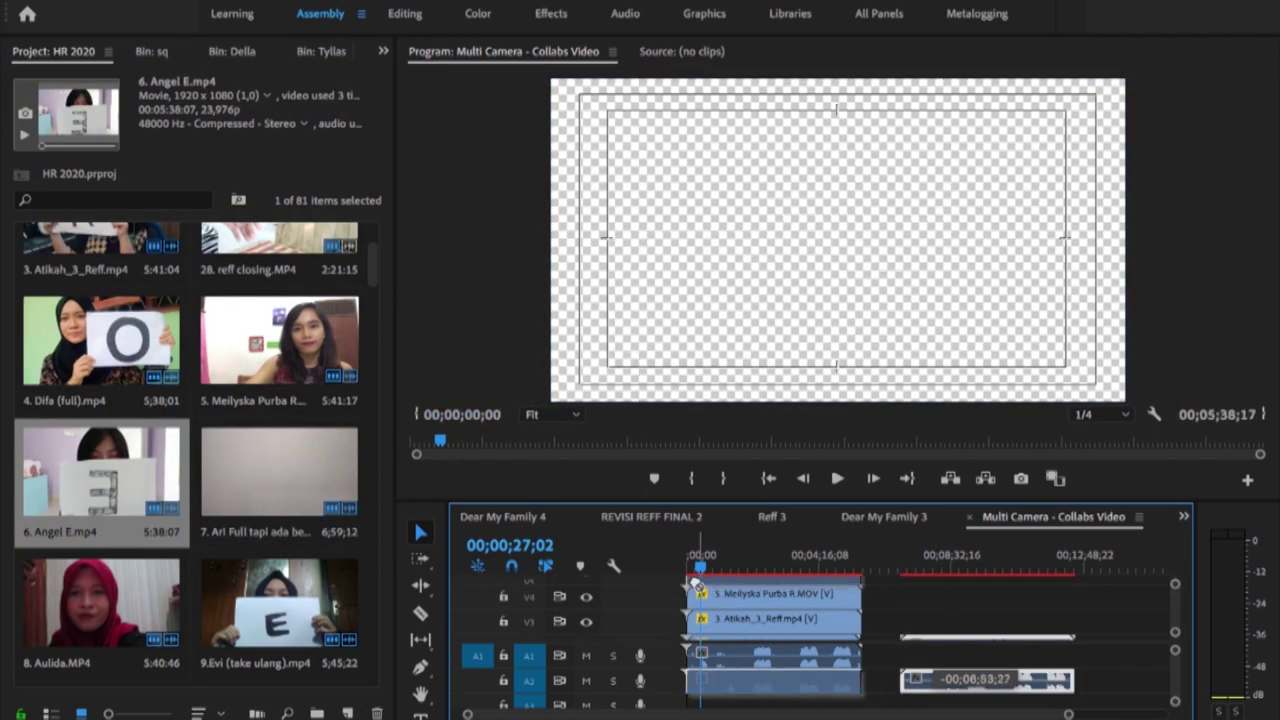
Step: Fit Angel E into the cell below reff closing at 17.5 scale with Position X 820
{"action": "left_click", "coordinate": [160, 174]}
{"action": "type", "text": "16,2"}
{"action": "key", "text": "Return"}
{"action": "left_click_drag", "start_coordinate": [862, 237], "coordinate": [846, 296]}
{"action": "left_click", "coordinate": [157, 154]}
{"action": "left_click", "coordinate": [157, 154]}
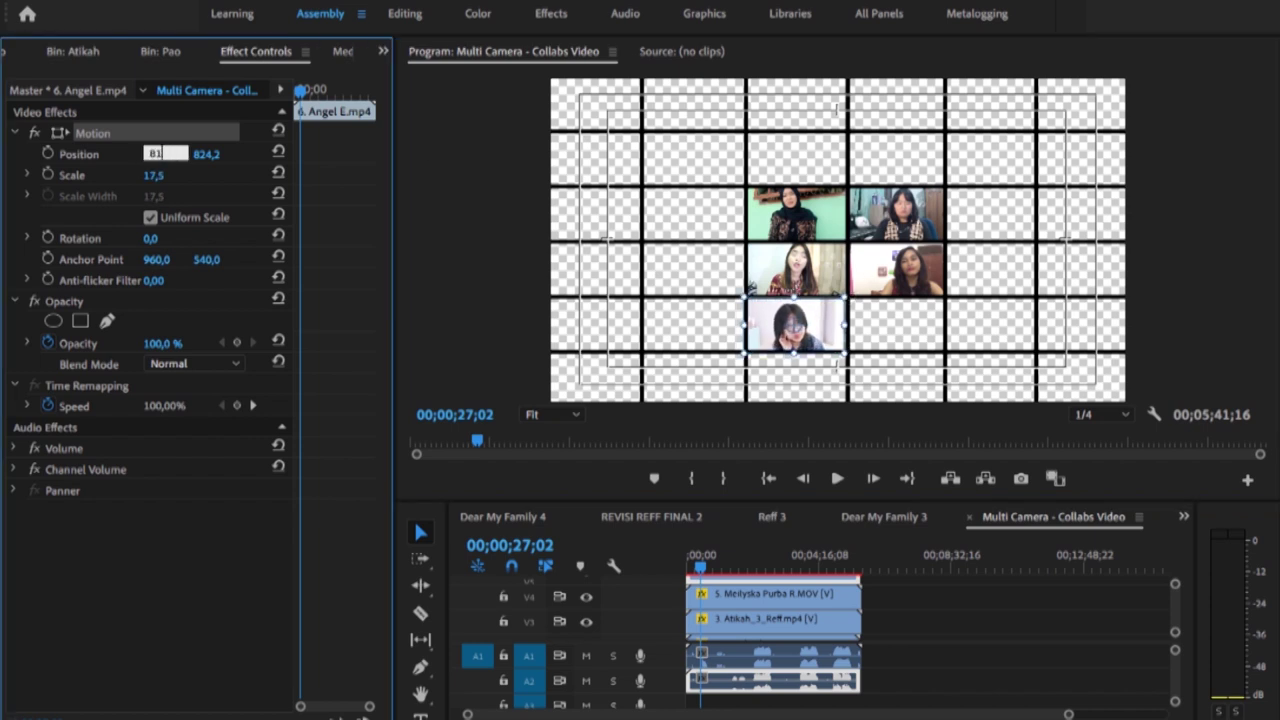
{"action": "type", "text": "82"}
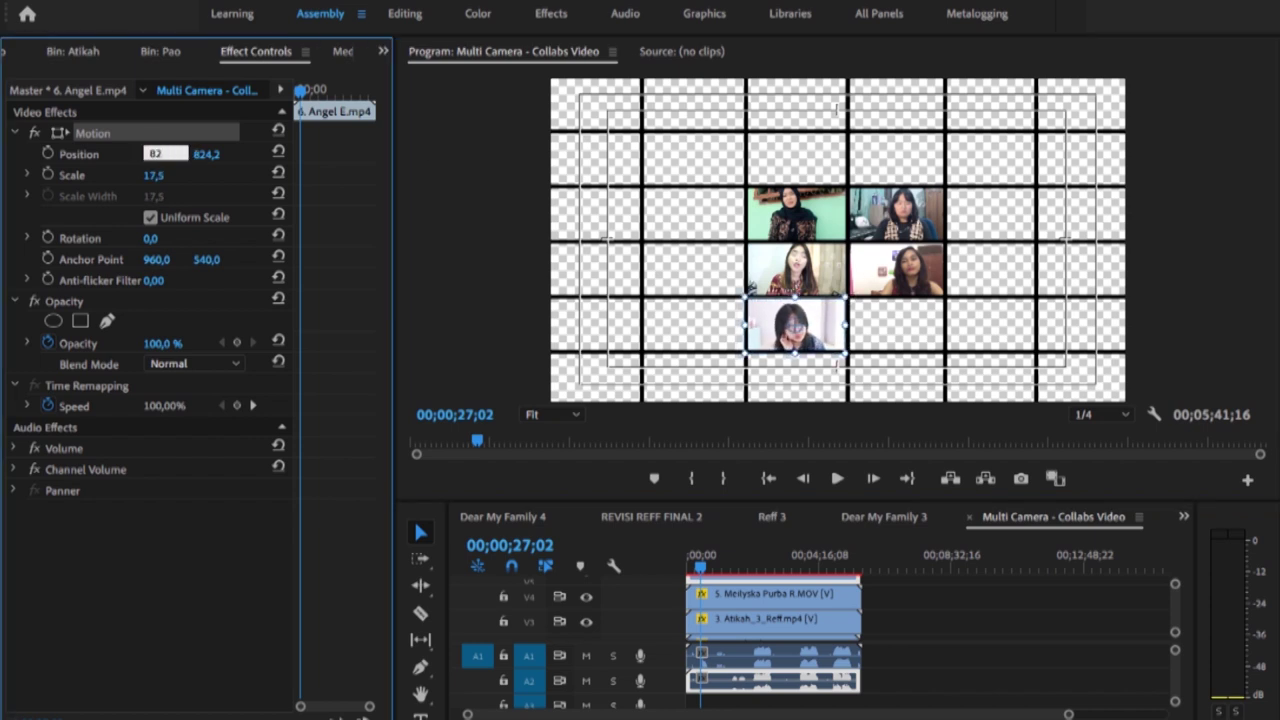
{"action": "type", "text": "0"}
{"action": "key", "text": "Return"}
{"action": "left_click", "coordinate": [218, 154]}
{"action": "key", "text": "Return"}
Step: Add the Ari Full clip to the sequence from the project bin
{"action": "left_click", "coordinate": [383, 51]}
{"action": "left_click", "coordinate": [440, 69]}
{"action": "mouse_move", "coordinate": [280, 480]}
{"action": "left_mouse_down"}
{"action": "mouse_move", "coordinate": [875, 622]}
{"action": "mouse_move", "coordinate": [705, 590]}
{"action": "left_mouse_up"}
Step: Scrub the Ari Full clip's scale down to about 8.3 and drag it into the lower-right cell
{"action": "left_click", "coordinate": [383, 51]}
{"action": "left_click", "coordinate": [455, 317]}
{"action": "left_click_drag", "start_coordinate": [150, 175], "coordinate": [90, 175]}
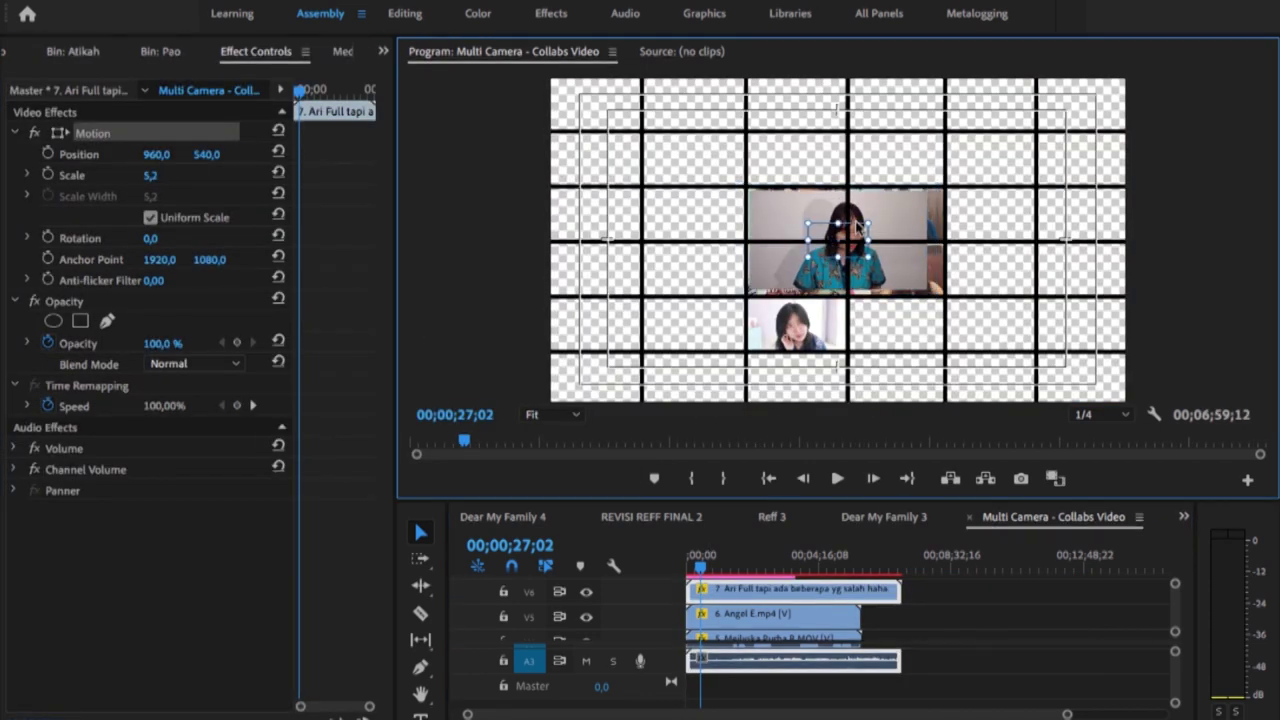
{"action": "left_click_drag", "start_coordinate": [822, 236], "coordinate": [872, 313]}
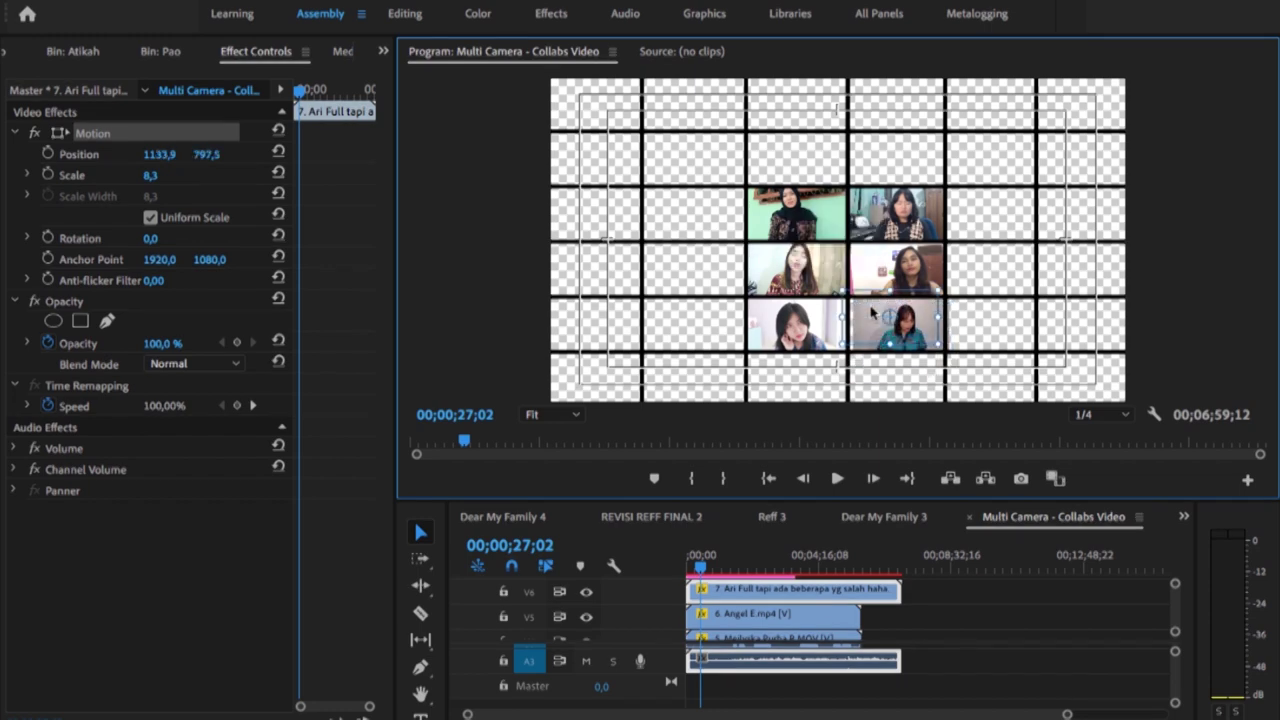
{"action": "left_click_drag", "start_coordinate": [872, 313], "coordinate": [881, 320]}
{"action": "left_click", "coordinate": [163, 154]}
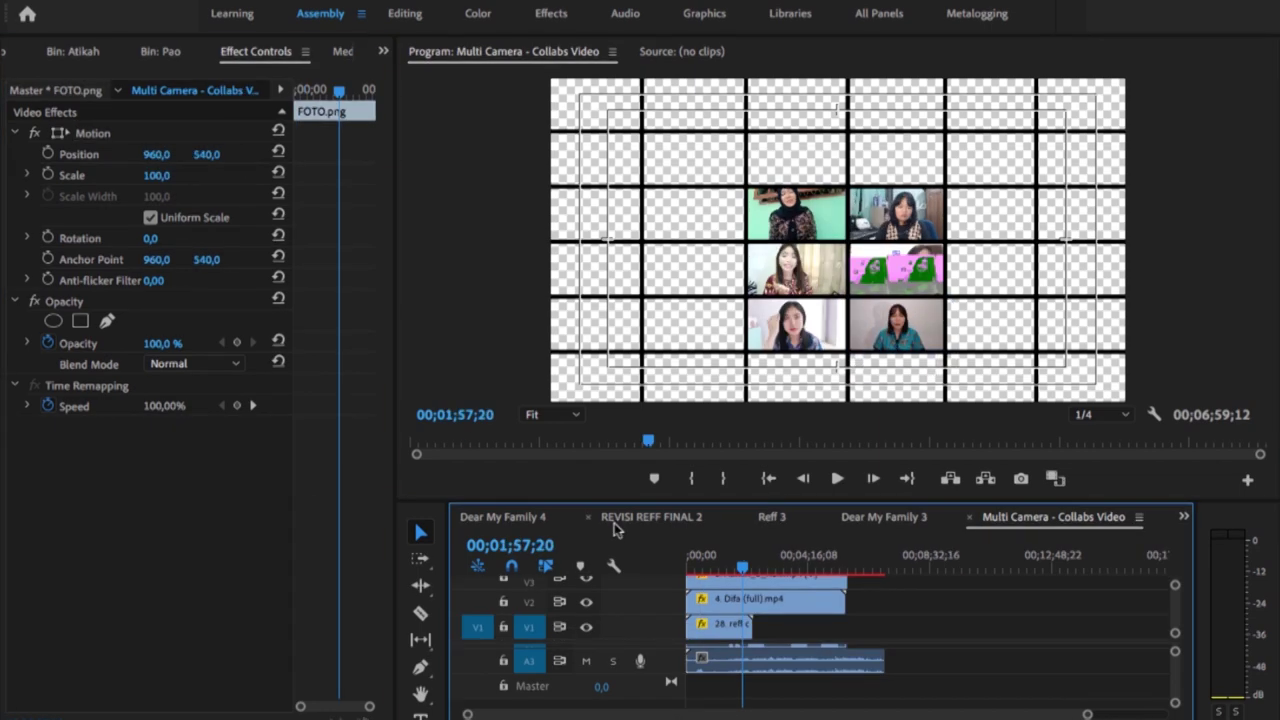
Step: Zoom the Program monitor to 50% then 75%, and toggle the V7 grid track output
{"action": "left_click", "coordinate": [578, 414]}
{"action": "left_click", "coordinate": [552, 505]}
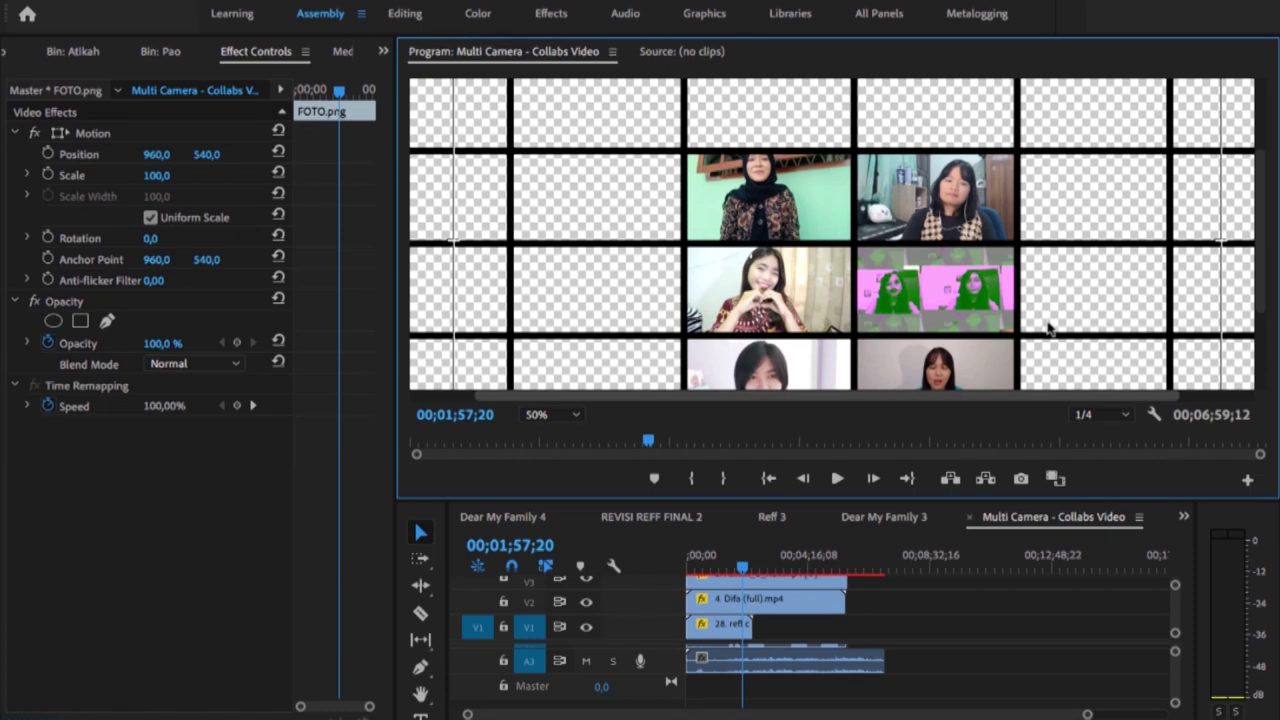
{"action": "left_click", "coordinate": [577, 414]}
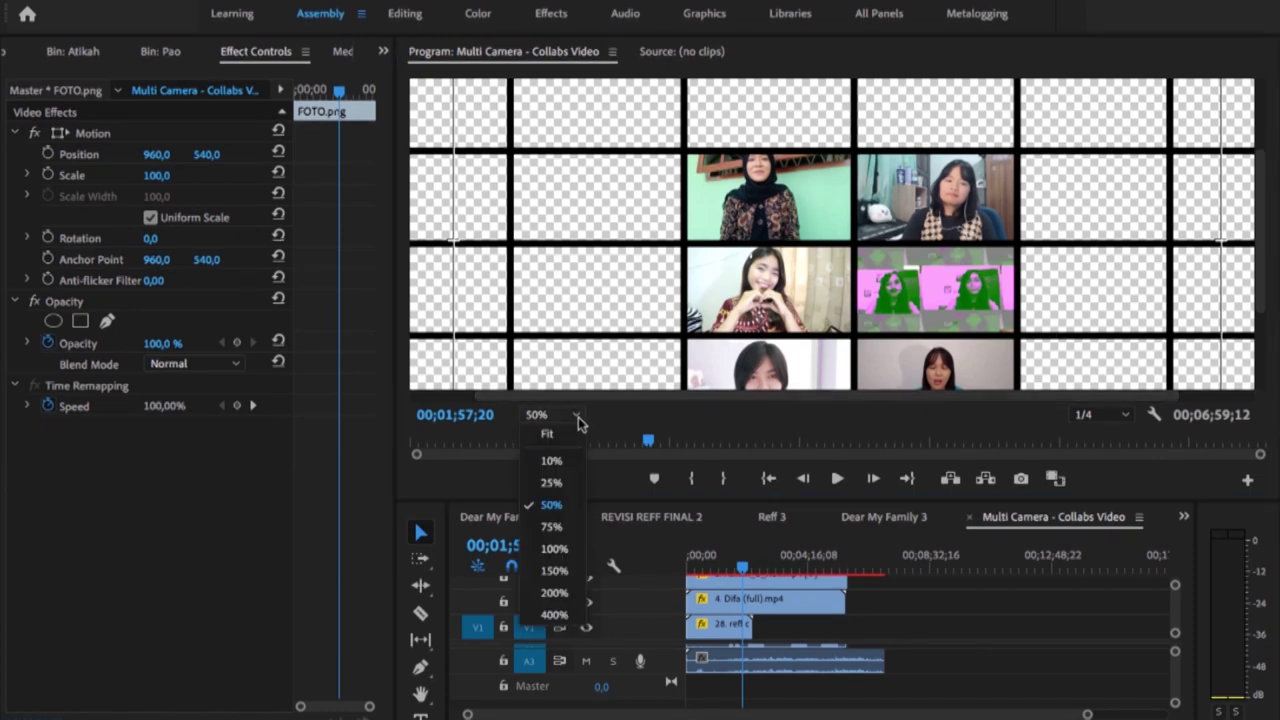
{"action": "left_click", "coordinate": [559, 527]}
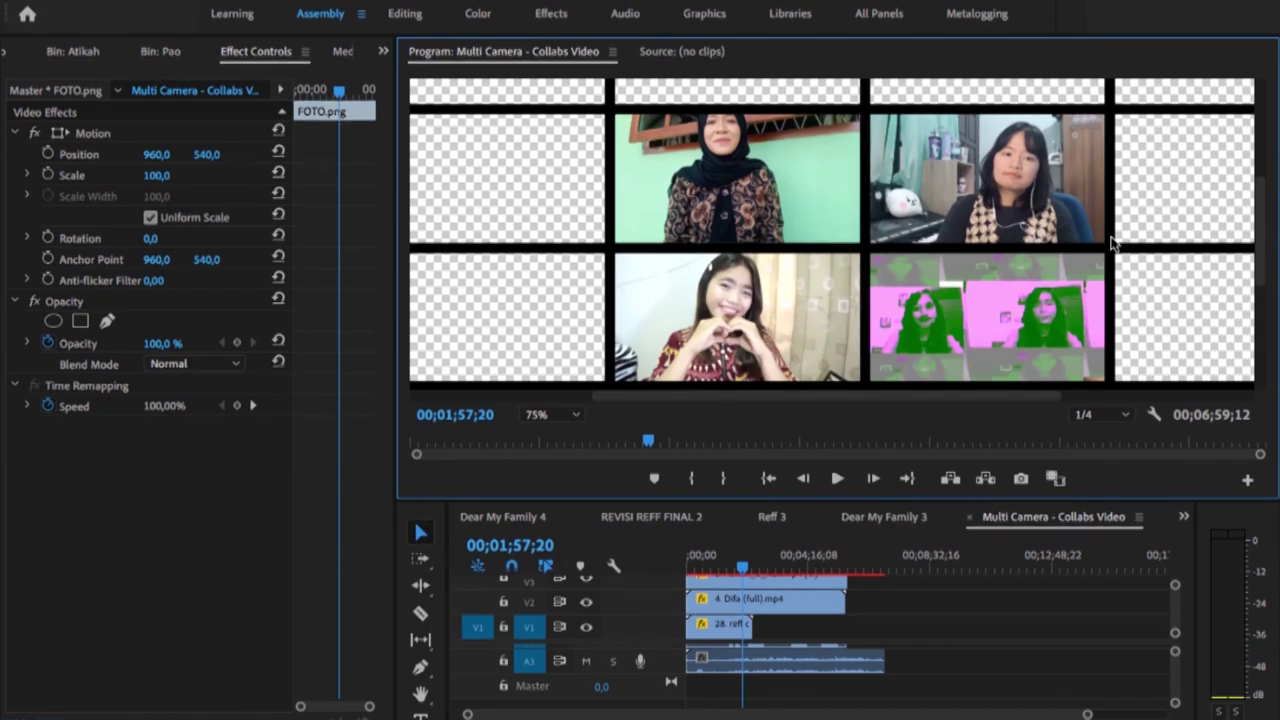
{"action": "left_click", "coordinate": [1266, 258]}
{"action": "scroll", "coordinate": [880, 187], "scroll_direction": "up", "scroll_amount": 3}
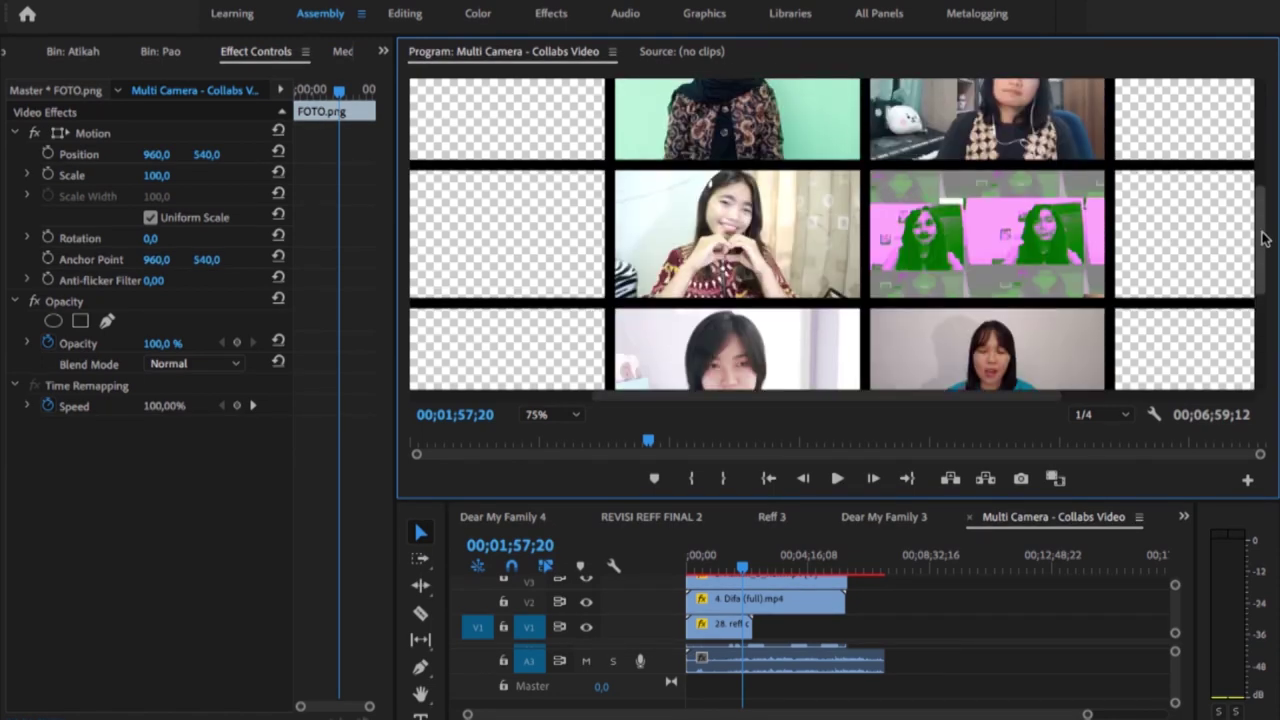
{"action": "scroll", "coordinate": [780, 604], "scroll_direction": "up", "scroll_amount": 2}
{"action": "left_click", "coordinate": [586, 604]}
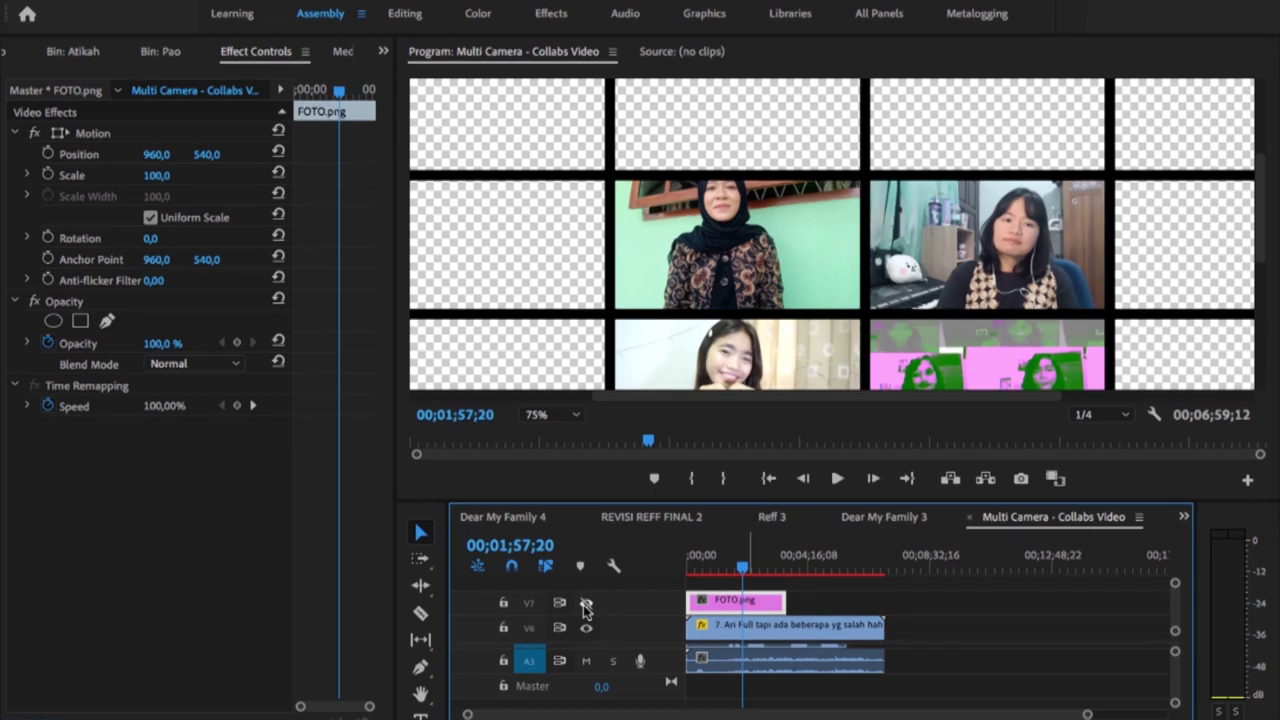
Step: Hide the V7 FOTO.png grid overlay to review the clips, then show it again
{"action": "left_click", "coordinate": [586, 604]}
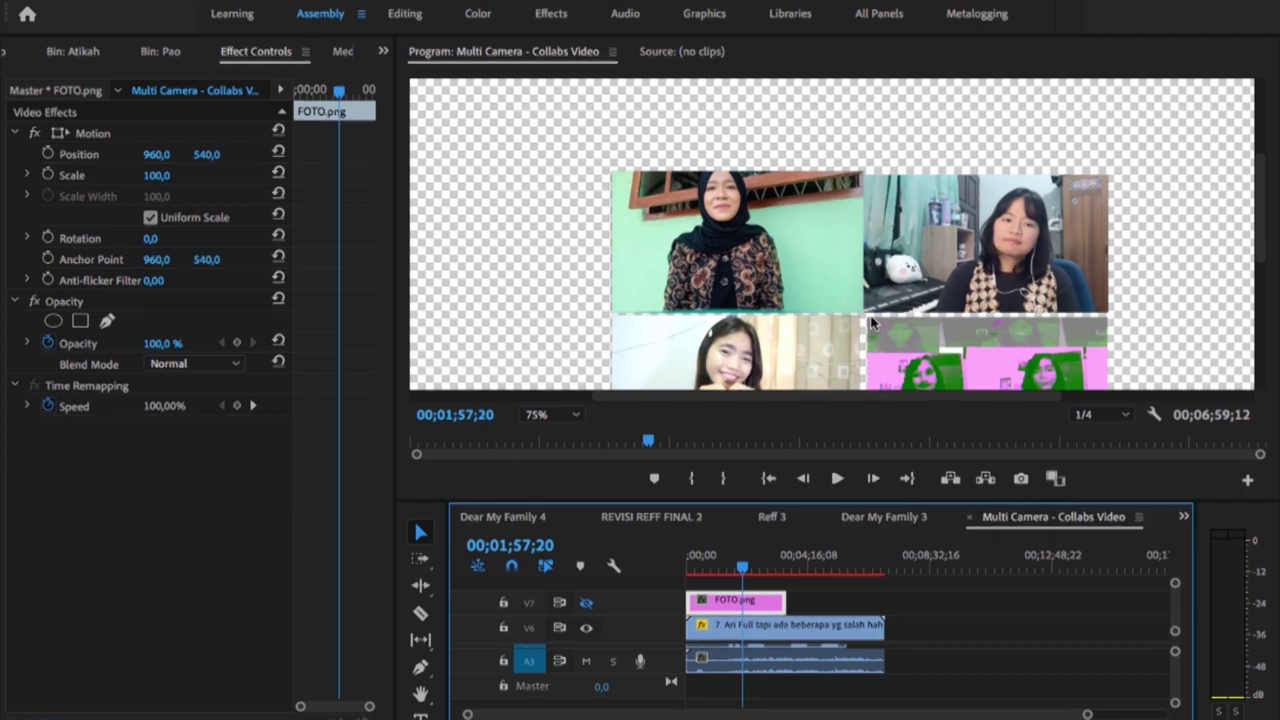
{"action": "left_click", "coordinate": [1170, 296]}
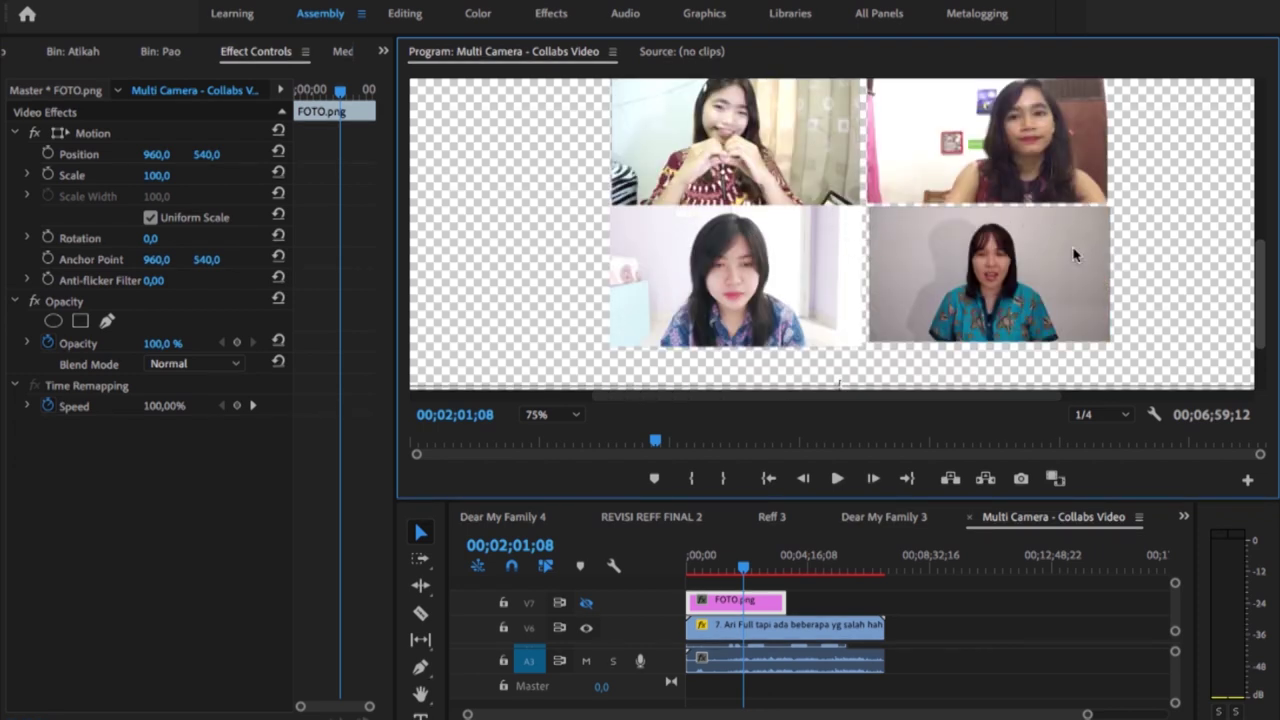
{"action": "left_click", "coordinate": [588, 608]}
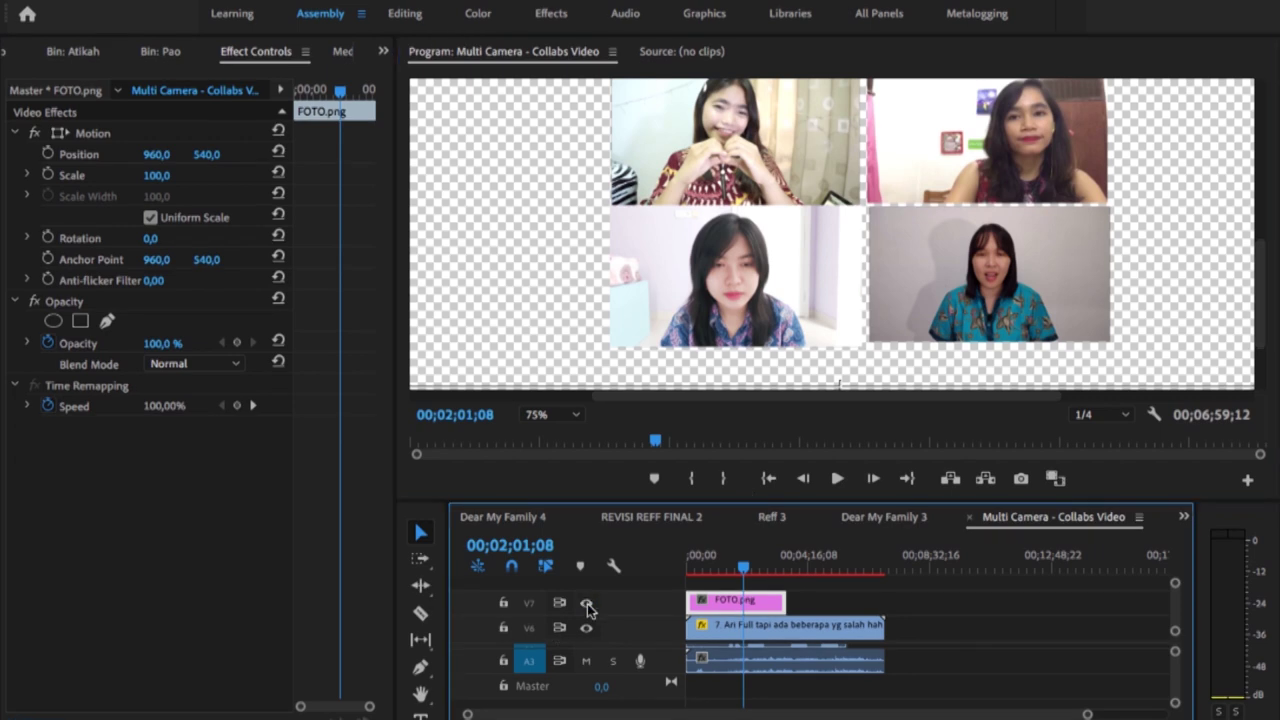
{"action": "left_click", "coordinate": [588, 608]}
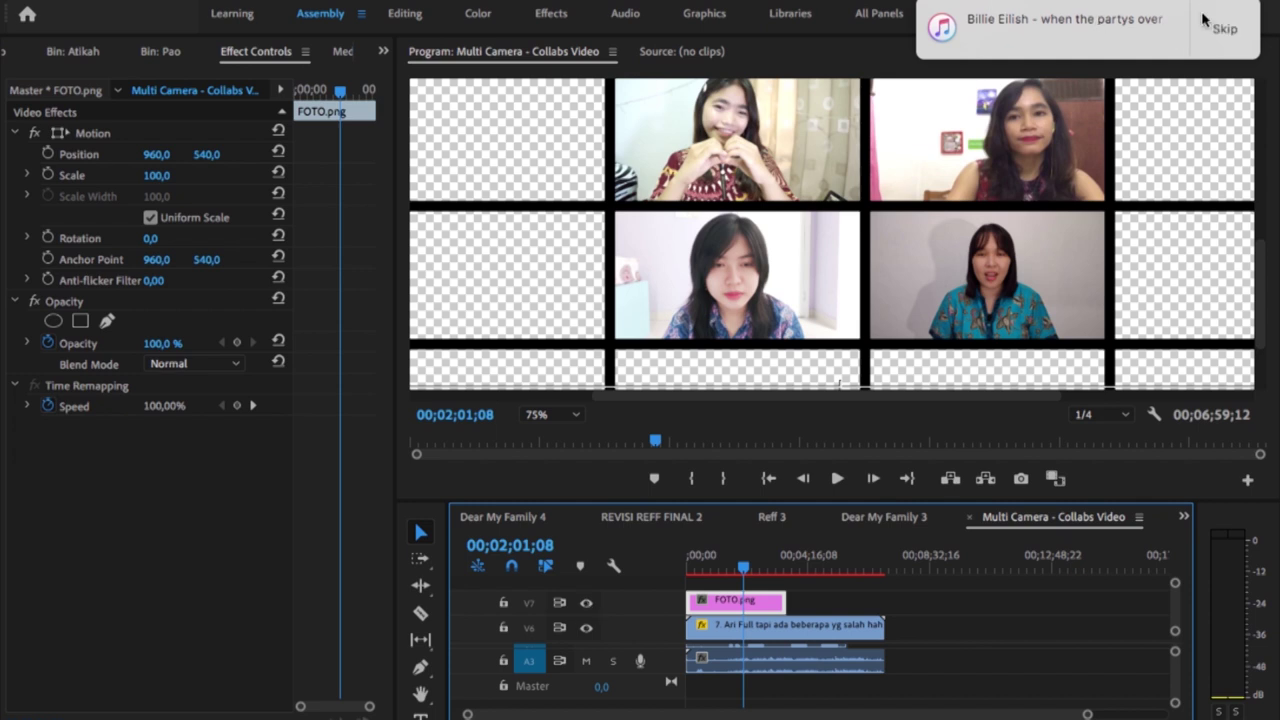
Step: Set the Program Monitor zoom level to Fit
{"action": "left_click", "coordinate": [560, 414]}
{"action": "left_click", "coordinate": [548, 436]}
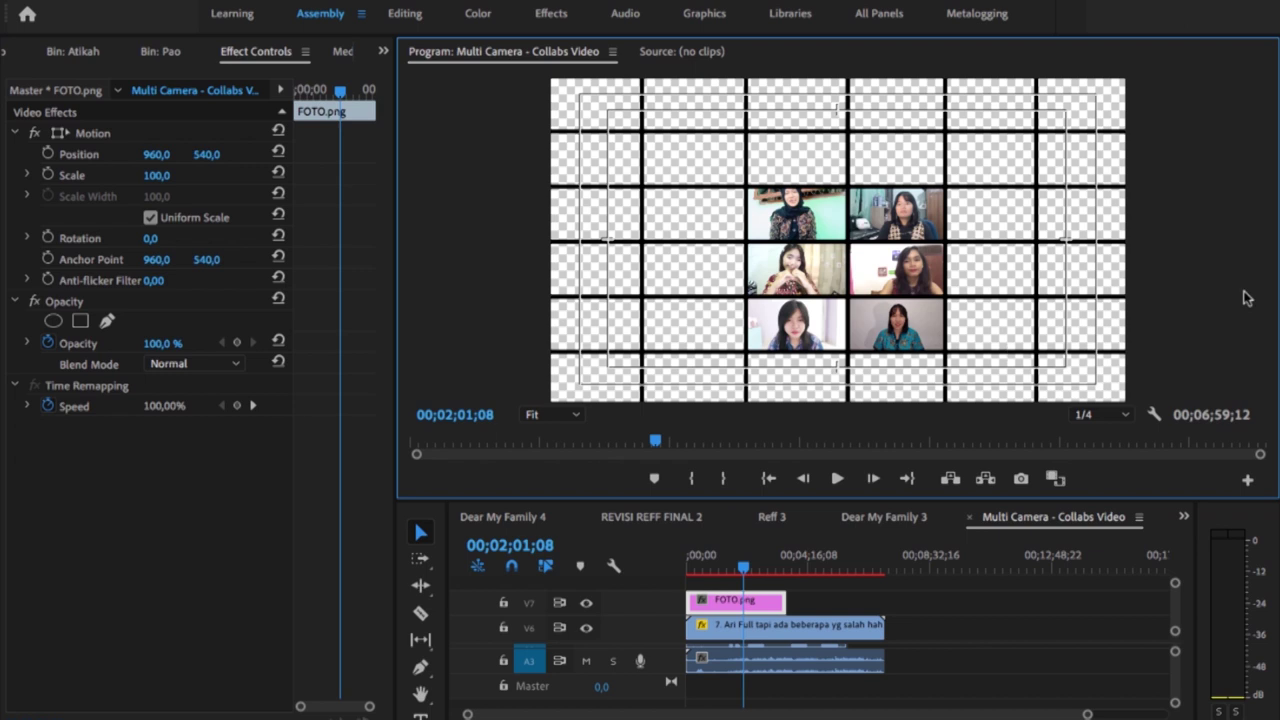